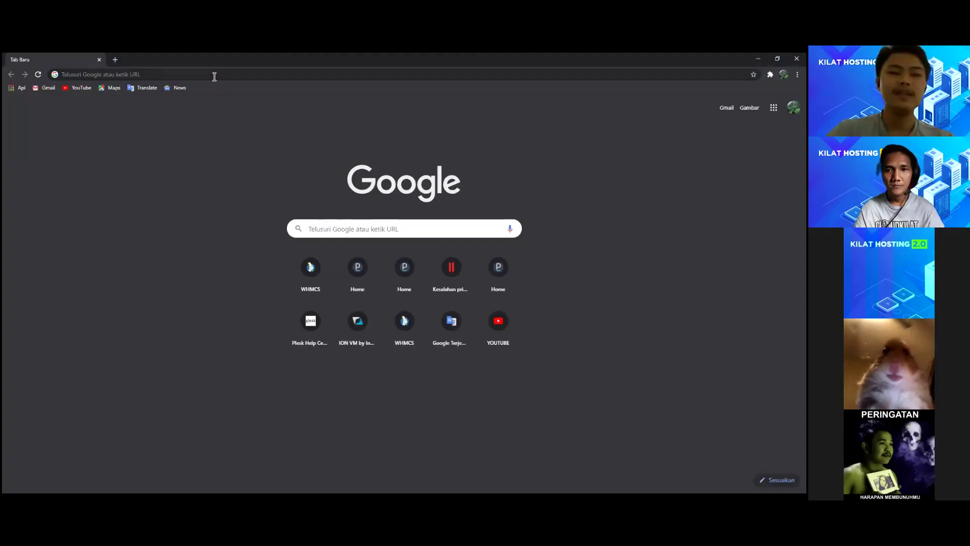
# Step: Focus the new Google tab's address bar, ready to enter a web address
pyautogui.click(214, 76)
# Step: Load portal.cloudkilat.com/clientarea.php and open the list of registered domains
pyautogui.click(181, 306)
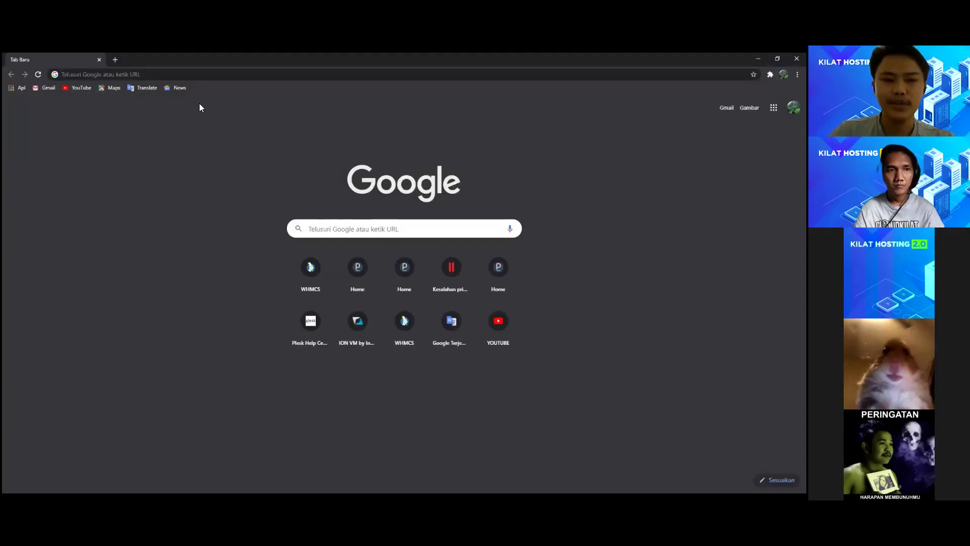
pyautogui.click(208, 76)
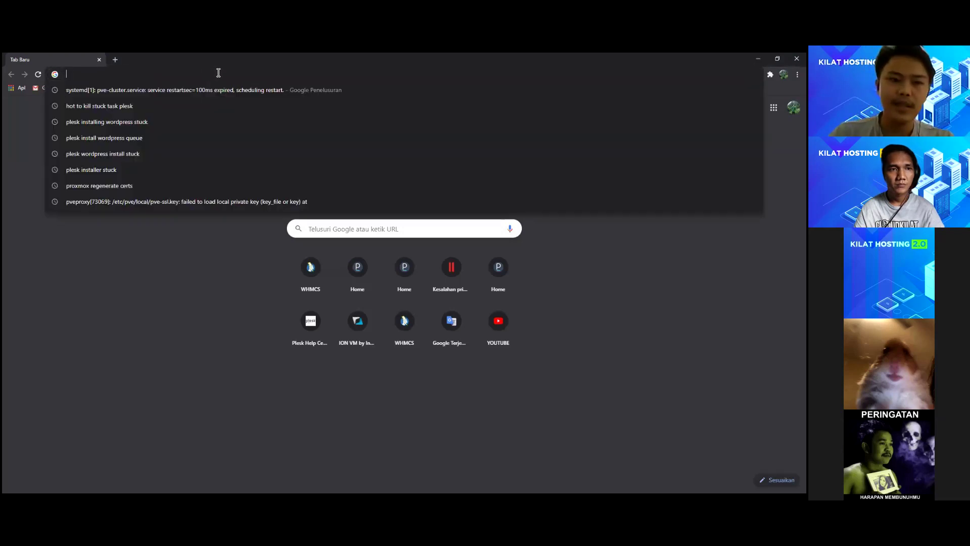
pyautogui.write('portal.cloudkilat.com/h')
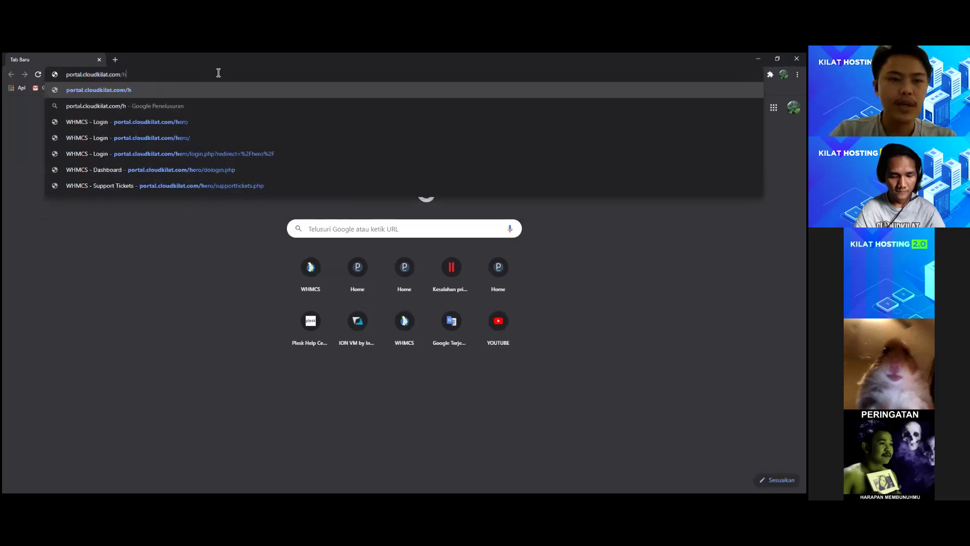
pyautogui.press('BackSpace')
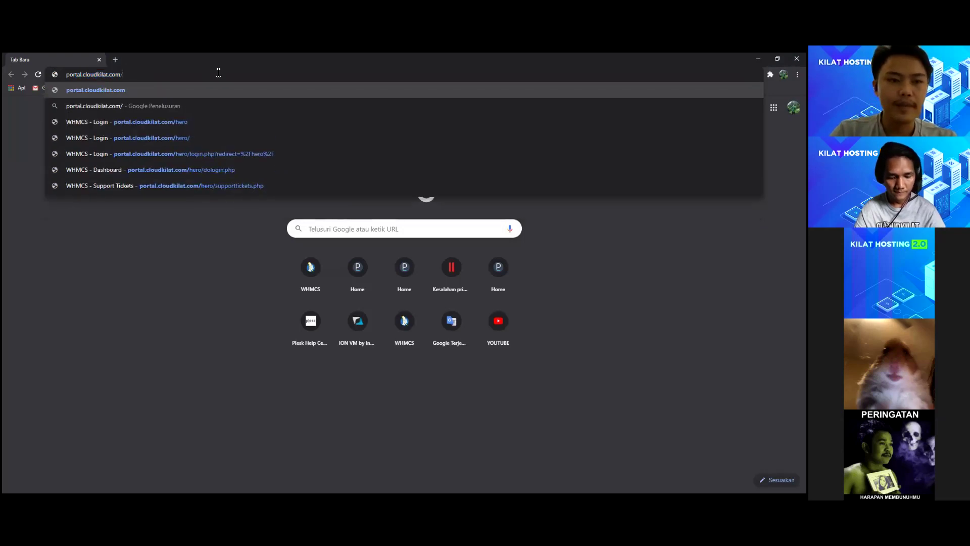
pyautogui.write('c')
pyautogui.press('Return')
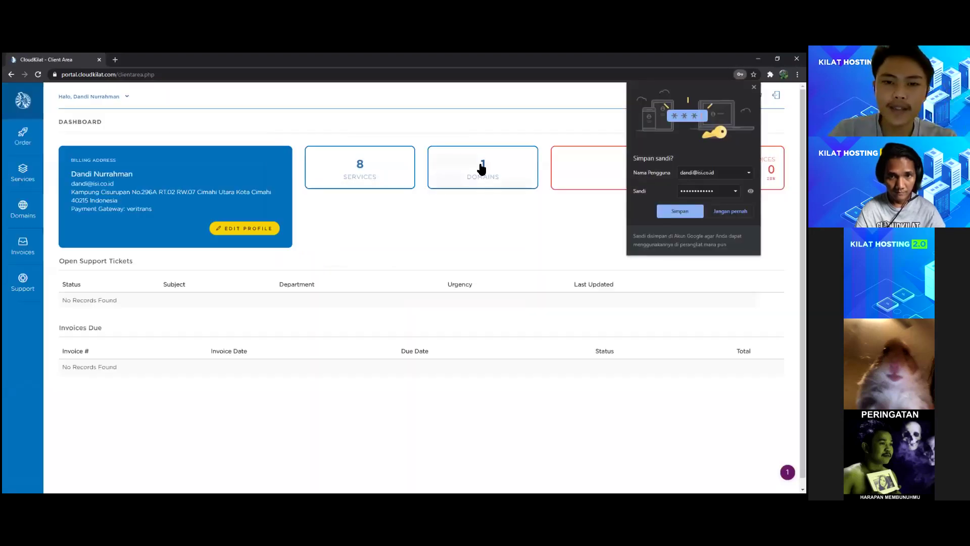
pyautogui.click(482, 169)
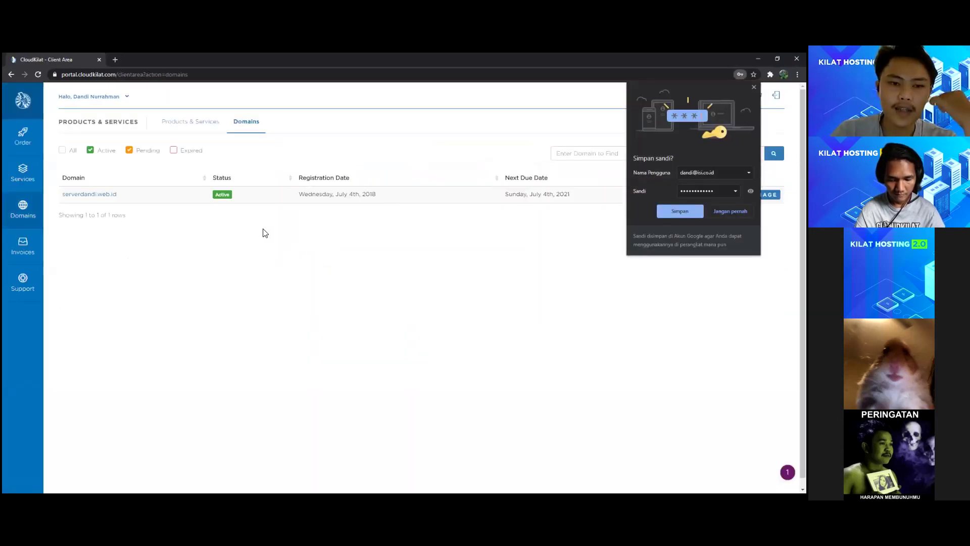
# Step: Open serverdandi.web.id's Nameservers settings and switch from default back to custom nameservers
pyautogui.click(509, 194)
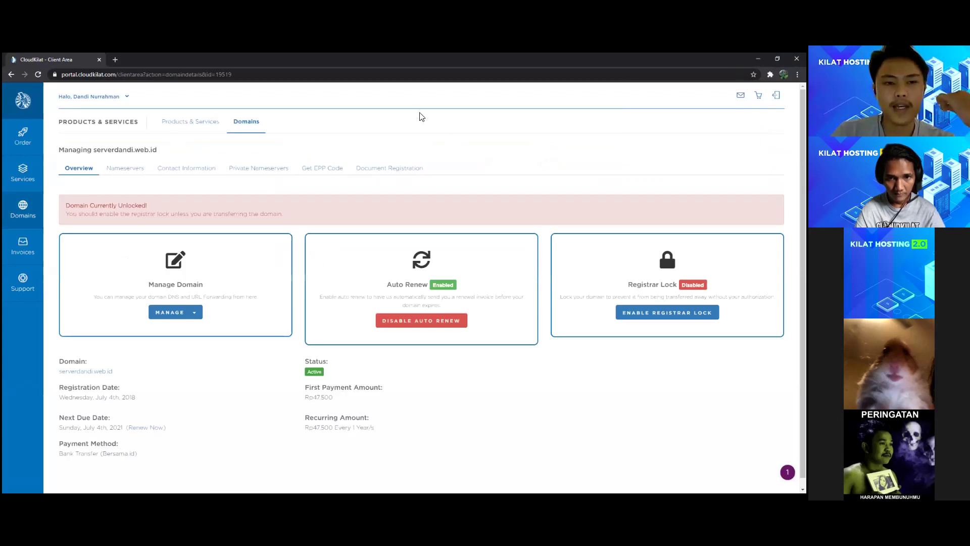
pyautogui.click(124, 170)
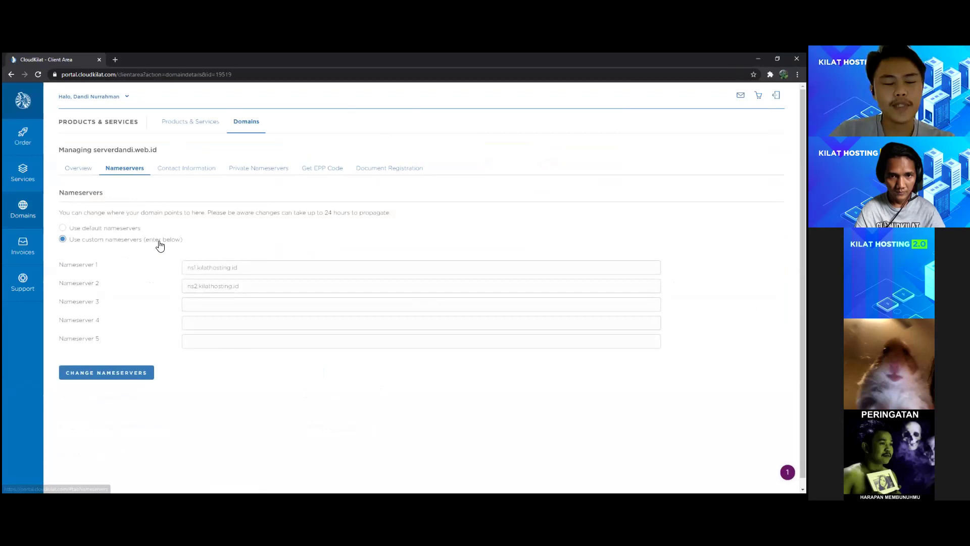
pyautogui.click(121, 230)
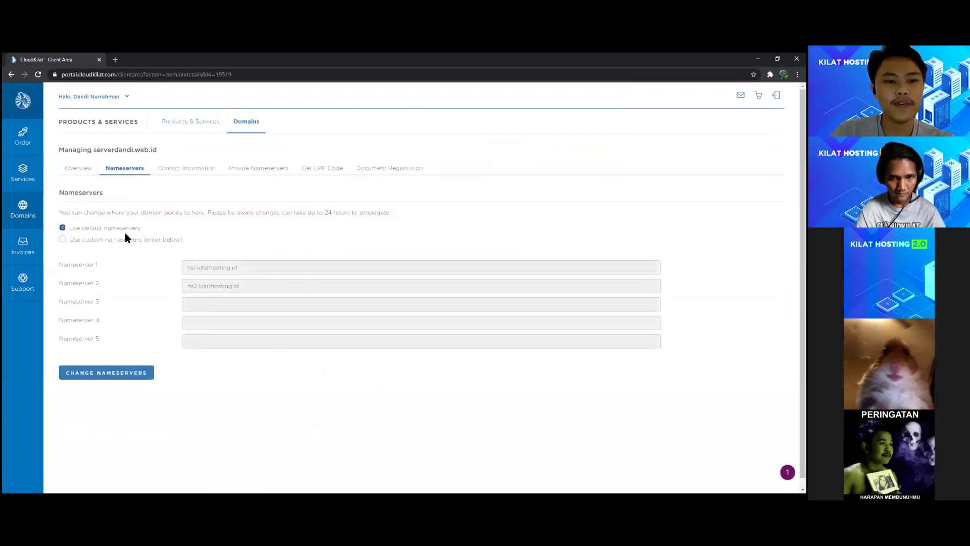
pyautogui.click(126, 239)
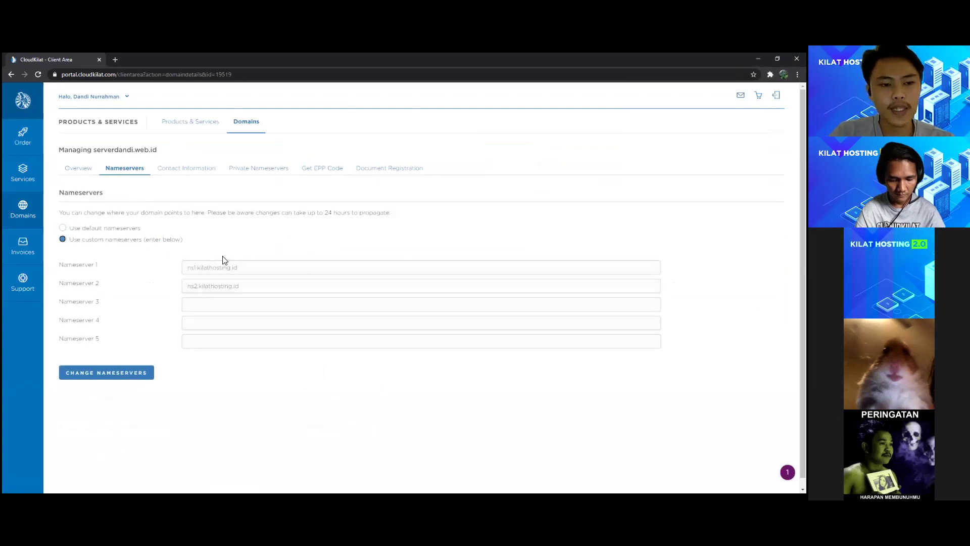
# Step: Inspect the ns1.kilathosting.id and ns2.kilathosting.id values, toggling default and custom once more
pyautogui.click(268, 286)
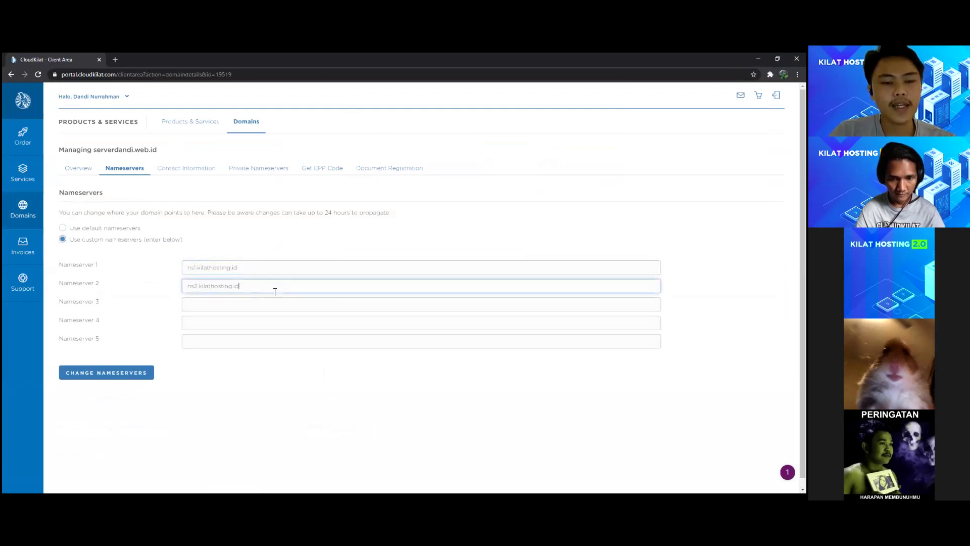
pyautogui.moveTo(277, 289); pyautogui.dragTo(177, 283)
pyautogui.click(272, 267)
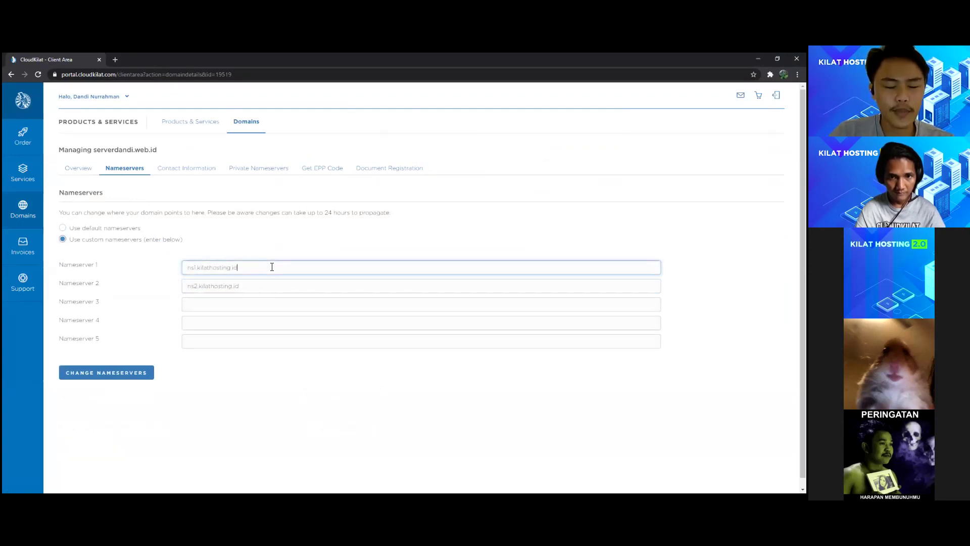
pyautogui.moveTo(272, 267); pyautogui.dragTo(173, 268)
pyautogui.click(269, 271)
pyautogui.click(282, 286)
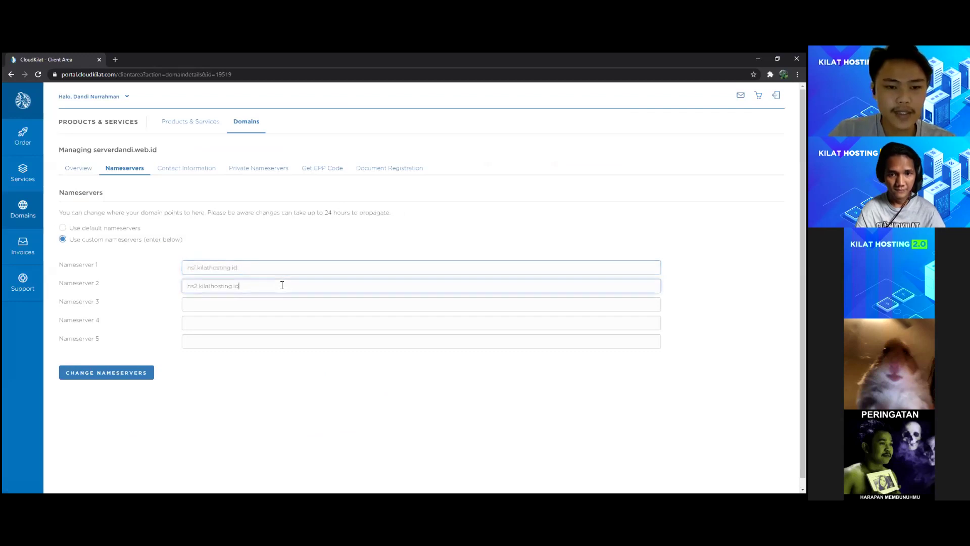
pyautogui.click(142, 229)
pyautogui.click(152, 242)
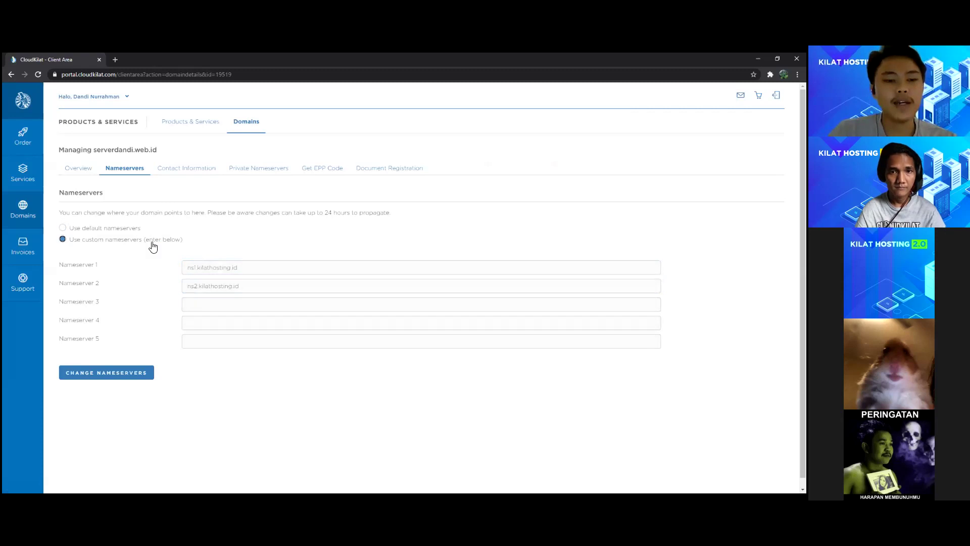
# Step: Point out the two custom nameservers and the empty third to fifth fields, then open a new tab
pyautogui.click(287, 269)
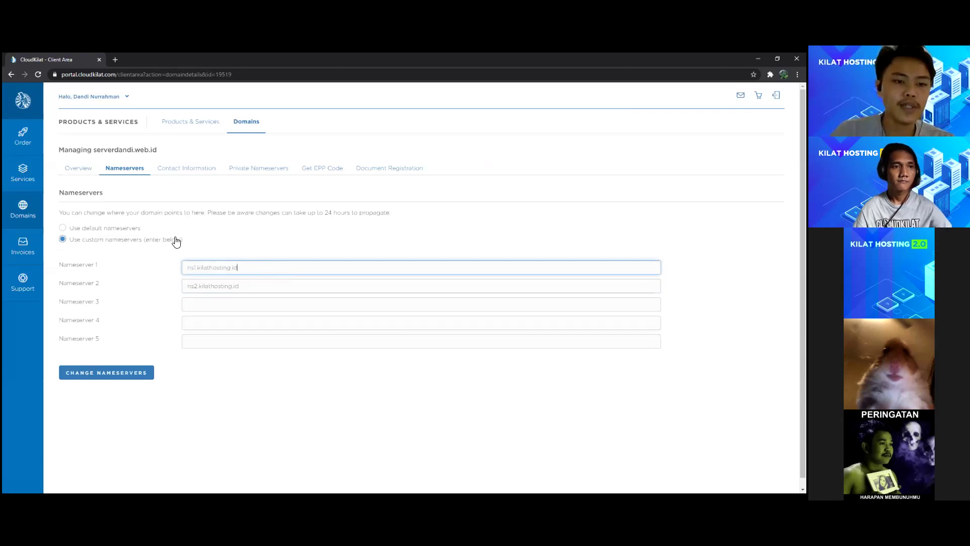
pyautogui.click(246, 292)
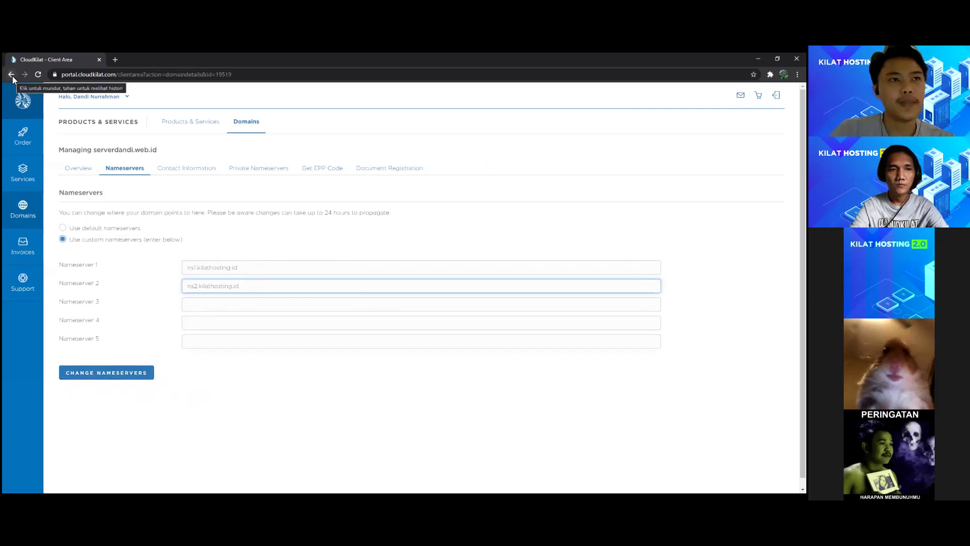
pyautogui.click(255, 268)
pyautogui.click(262, 306)
pyautogui.click(268, 326)
pyautogui.click(269, 340)
pyautogui.click(254, 303)
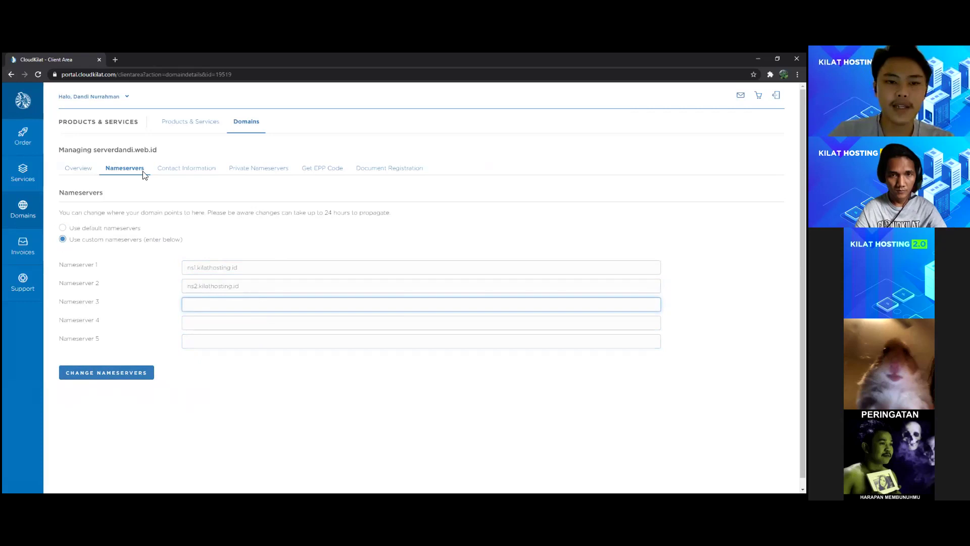
pyautogui.click(115, 60)
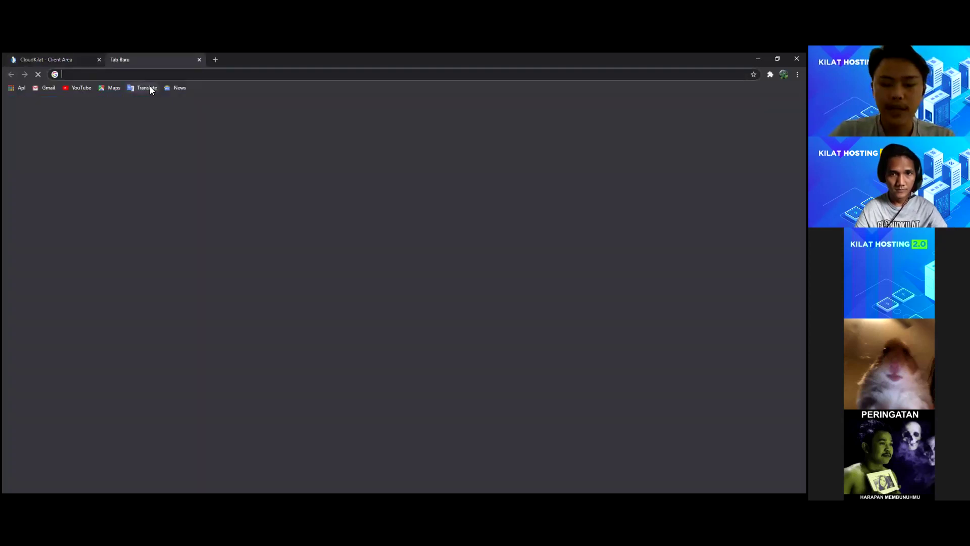
# Step: Run an NS propagation check for serverdandi.web.id on DNSChecker.org
pyautogui.write('dns')
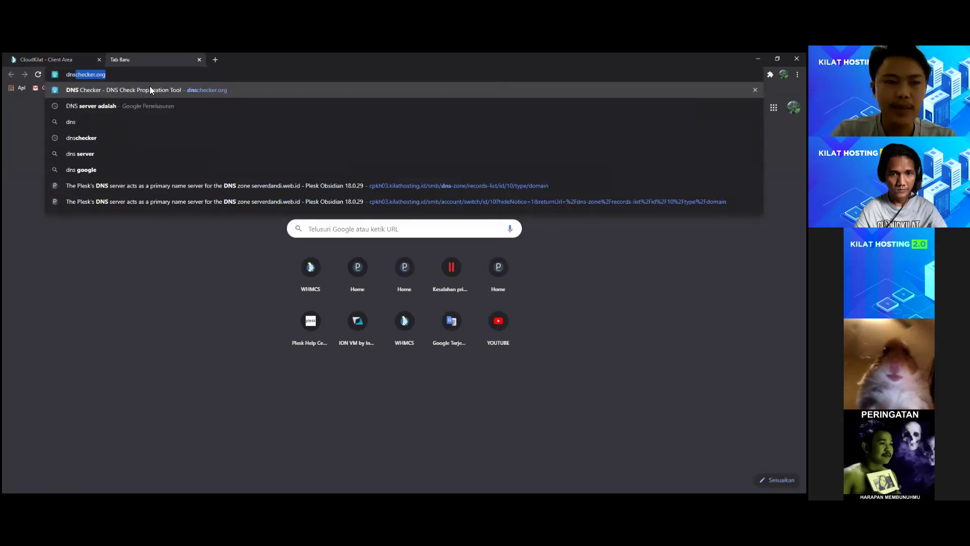
pyautogui.write('c')
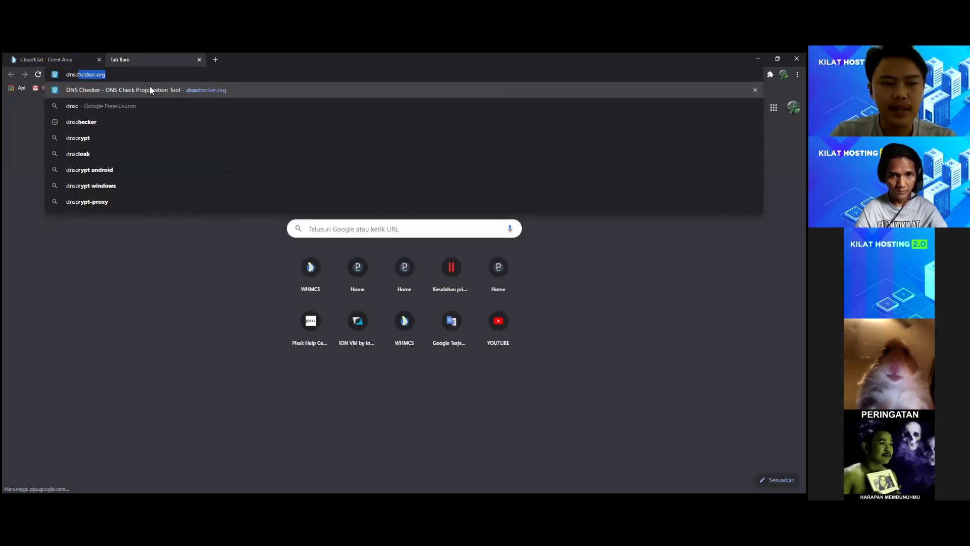
pyautogui.press('Return')
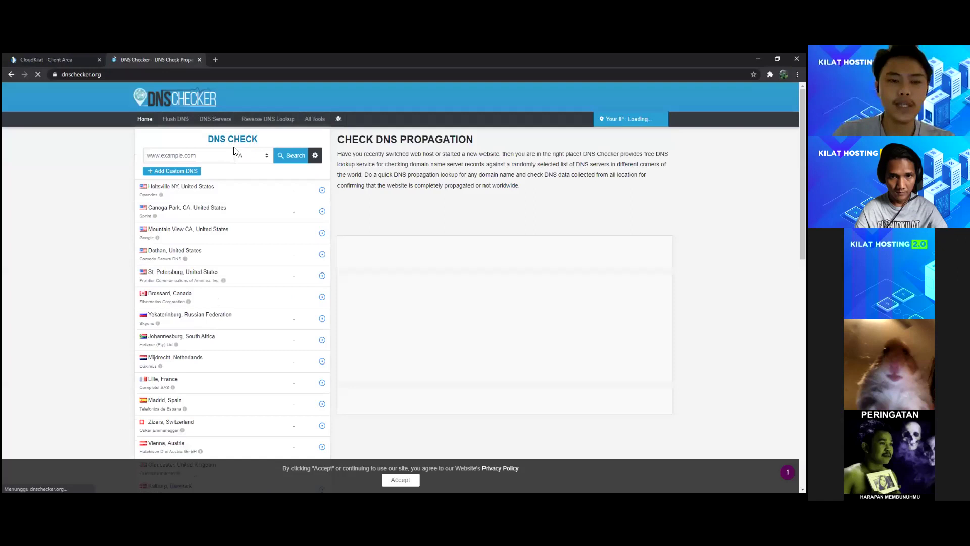
pyautogui.click(258, 155)
pyautogui.click(245, 195)
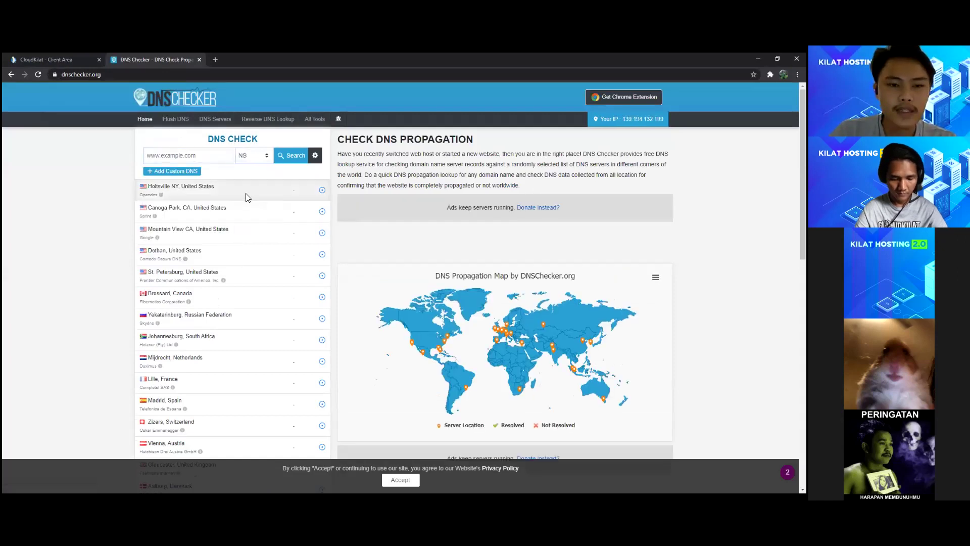
pyautogui.click(190, 157)
pyautogui.click(187, 172)
pyautogui.click(291, 155)
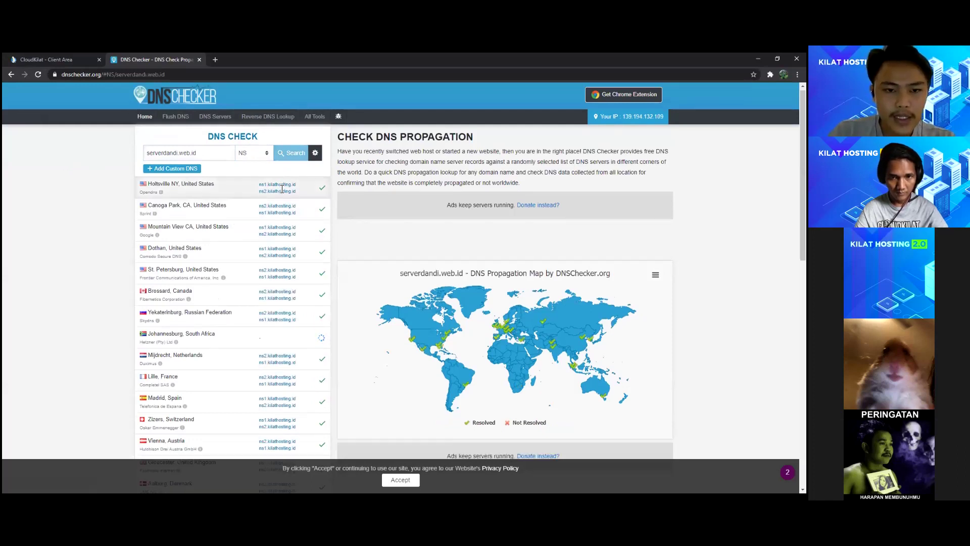
# Step: Review the results resolving to ns1.kilathosting.id, then close the checker tab
pyautogui.scroll(-1, 265, 209)
pyautogui.scroll(-8, 290, 252)
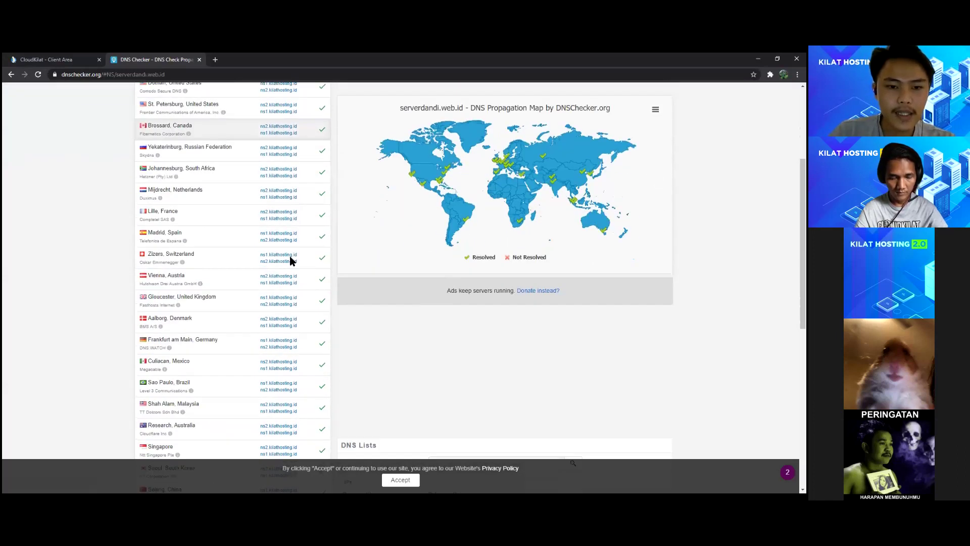
pyautogui.scroll(10, 288, 280)
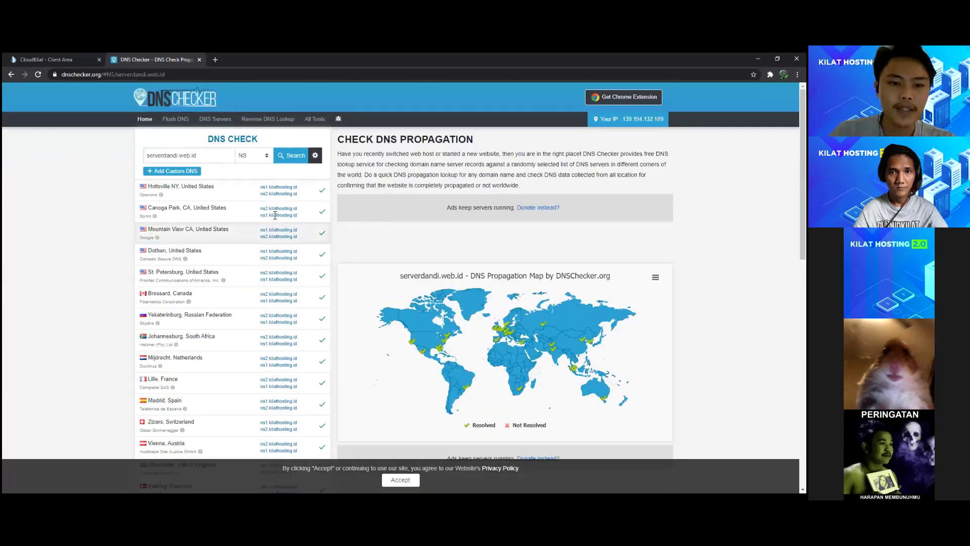
pyautogui.moveTo(260, 187); pyautogui.dragTo(260, 188)
pyautogui.click(297, 189)
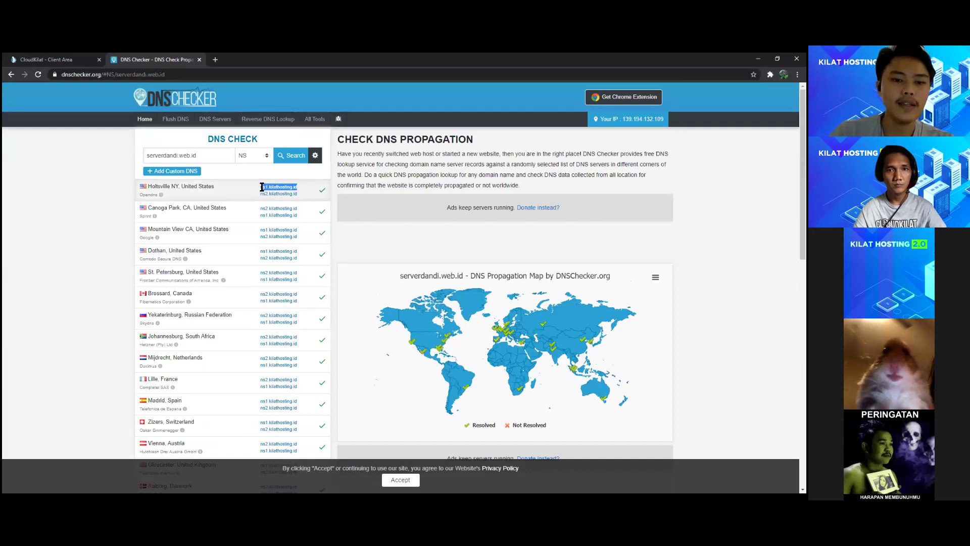
pyautogui.click(298, 198)
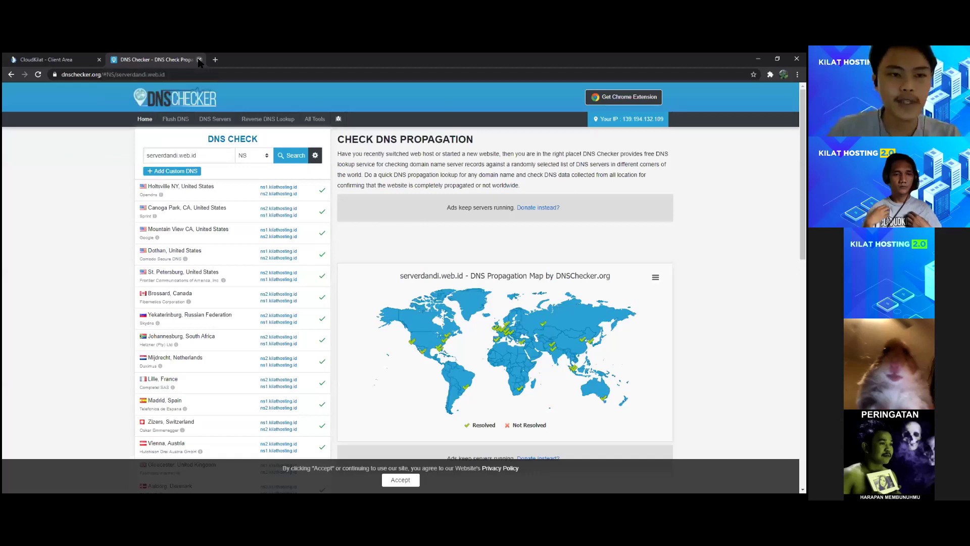
pyautogui.click(199, 60)
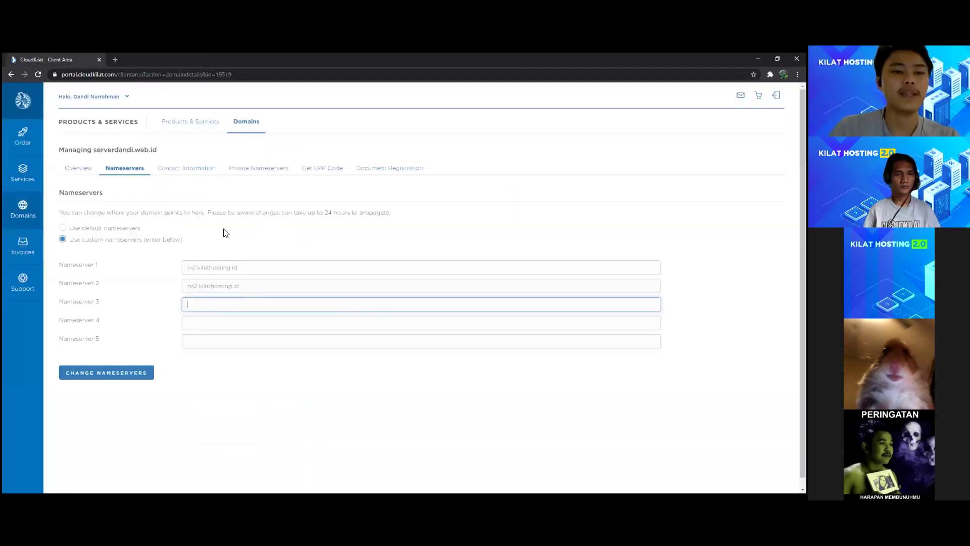
# Step: Open cpkh03.kilathosting.id in a new tab and log in to Plesk
pyautogui.click(272, 282)
pyautogui.click(265, 268)
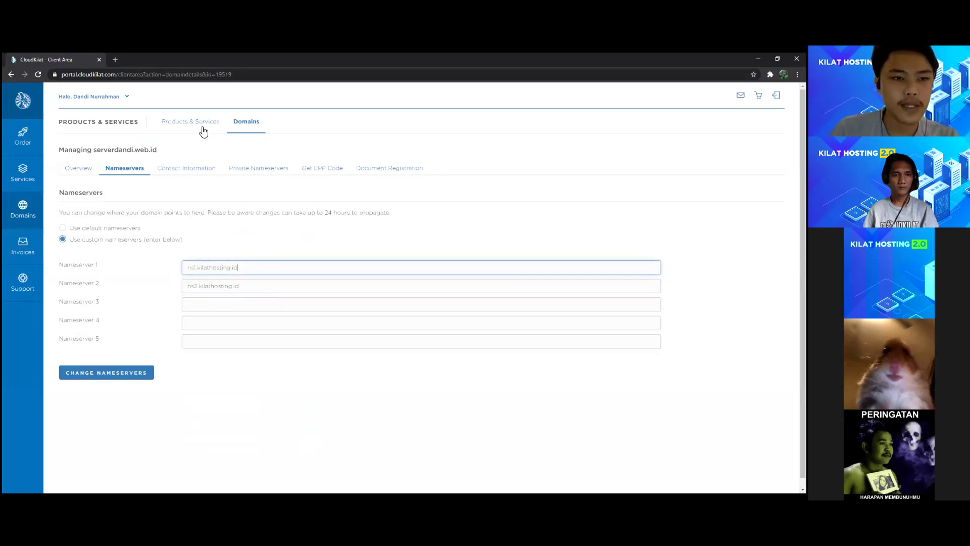
pyautogui.click(115, 59)
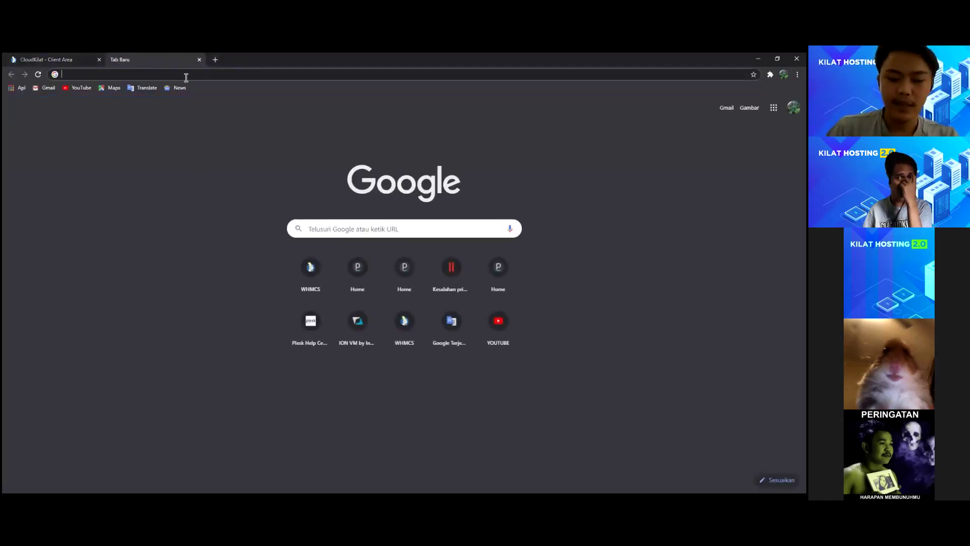
pyautogui.write('cpkh03.kilathosting.id')
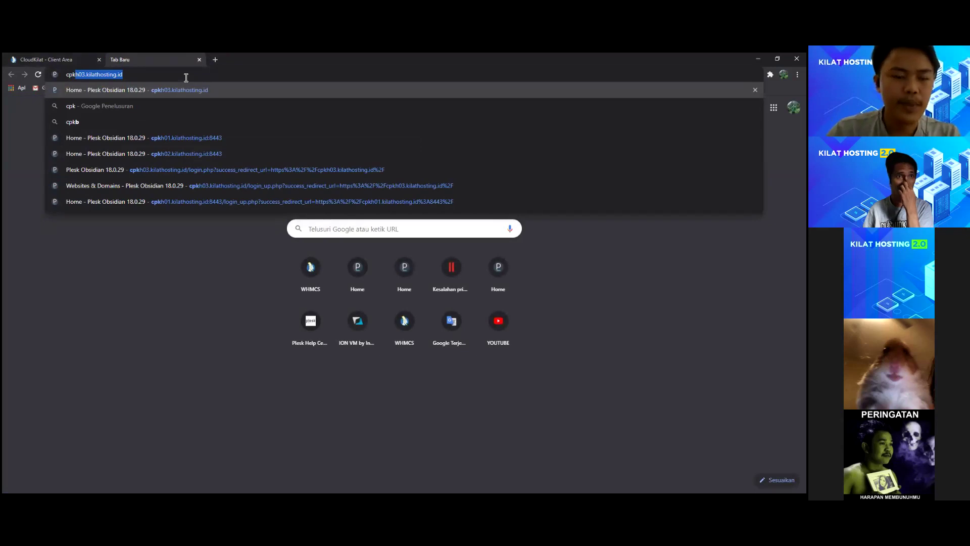
pyautogui.press('Right')
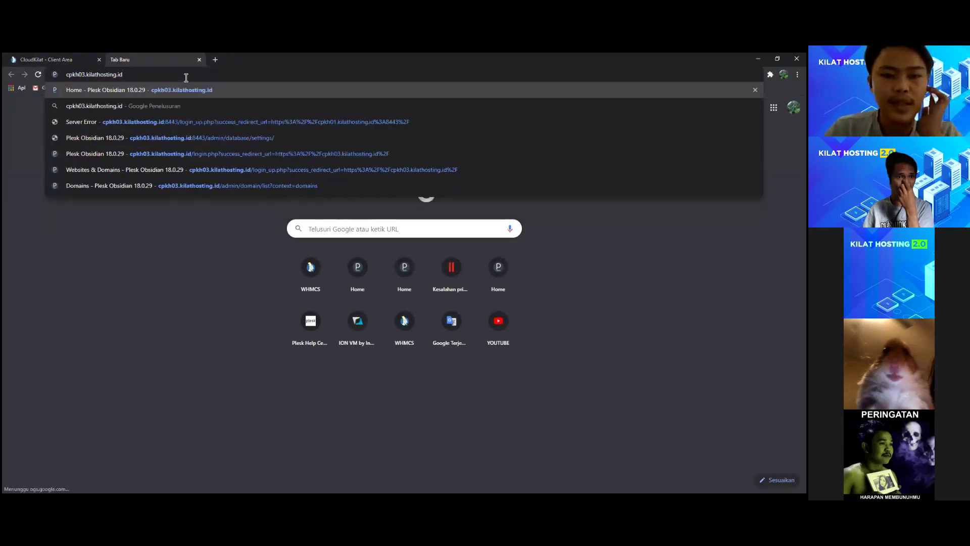
pyautogui.press('Return')
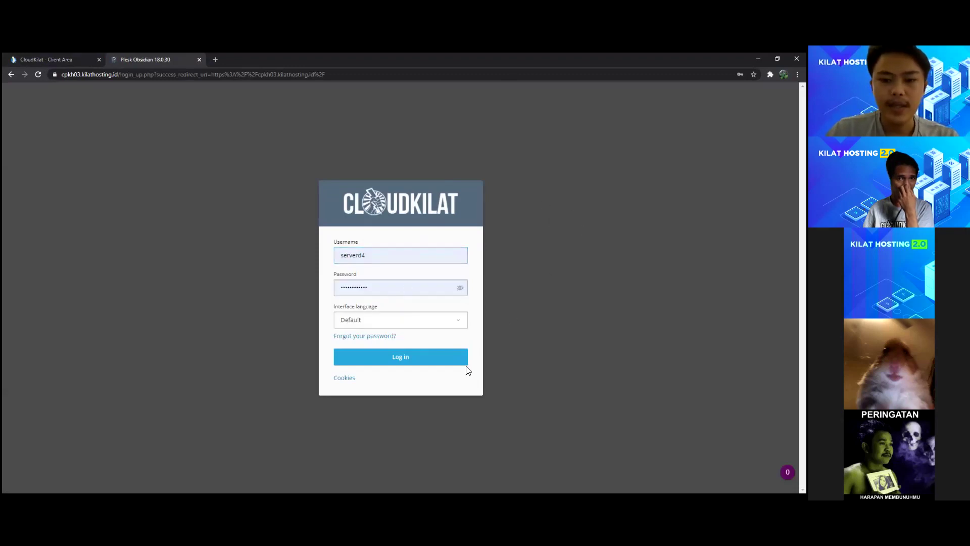
pyautogui.click(415, 357)
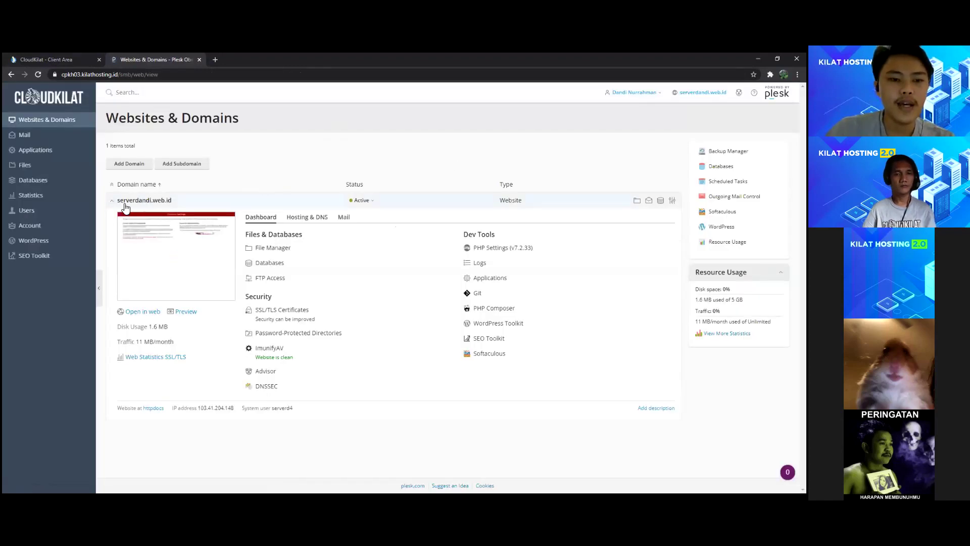
# Step: Open serverdandi.web.id's live site, which shows the Apache test page, then close it
pyautogui.click(112, 200)
pyautogui.click(112, 201)
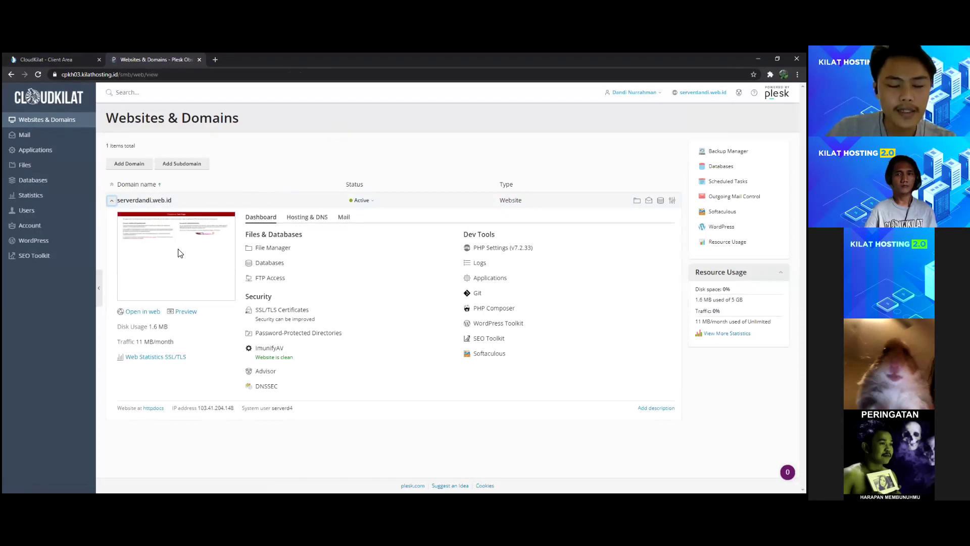
pyautogui.click(143, 312)
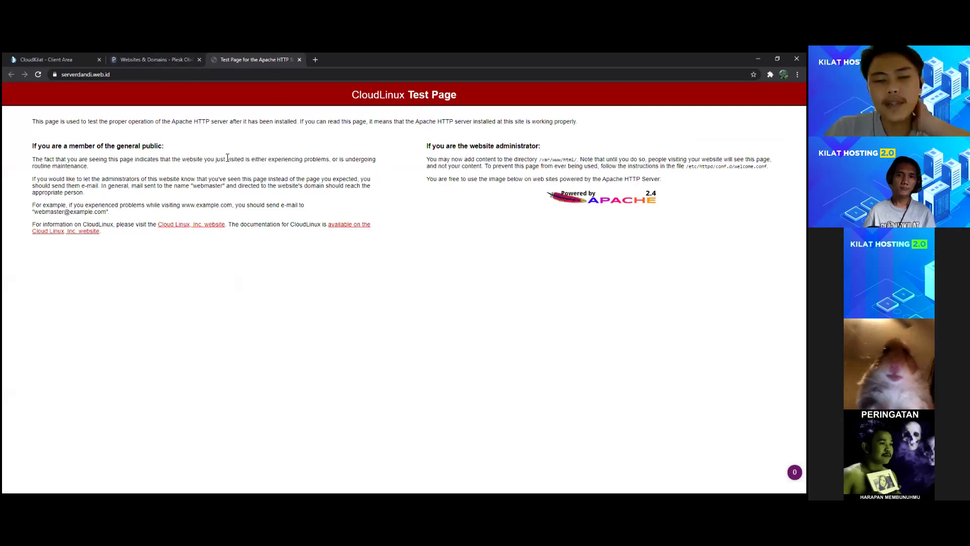
pyautogui.click(299, 60)
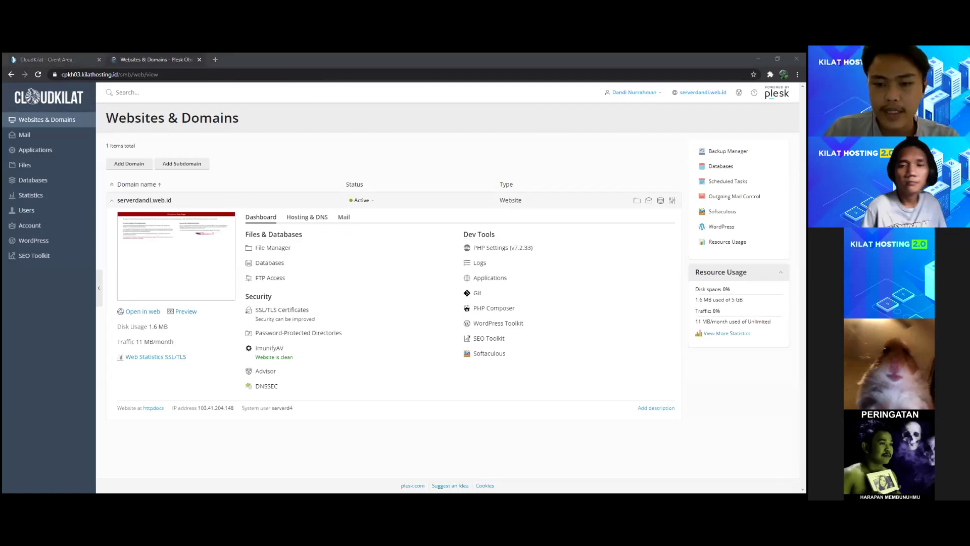
# Step: Show serverdandi.web.id's Mail tools and its list of mail accounts
pyautogui.click(290, 140)
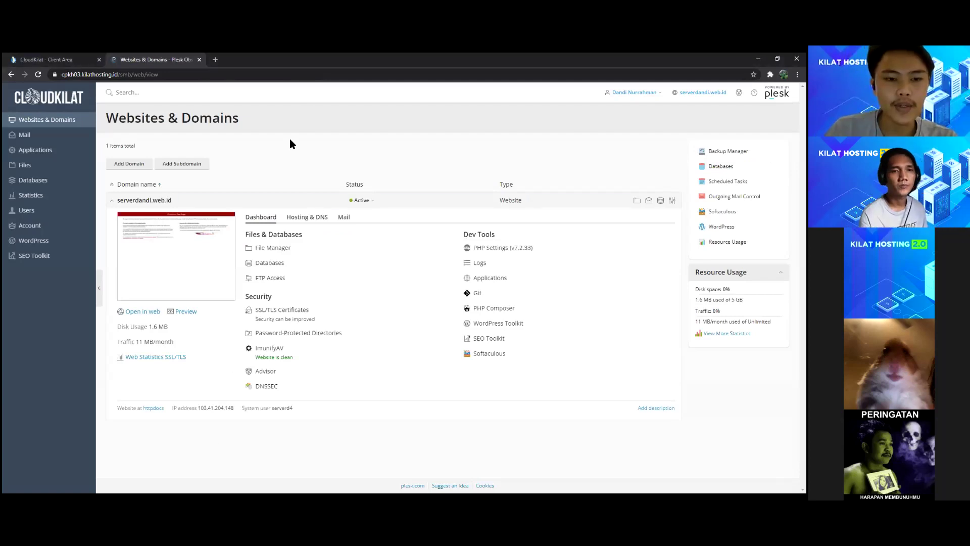
pyautogui.click(343, 219)
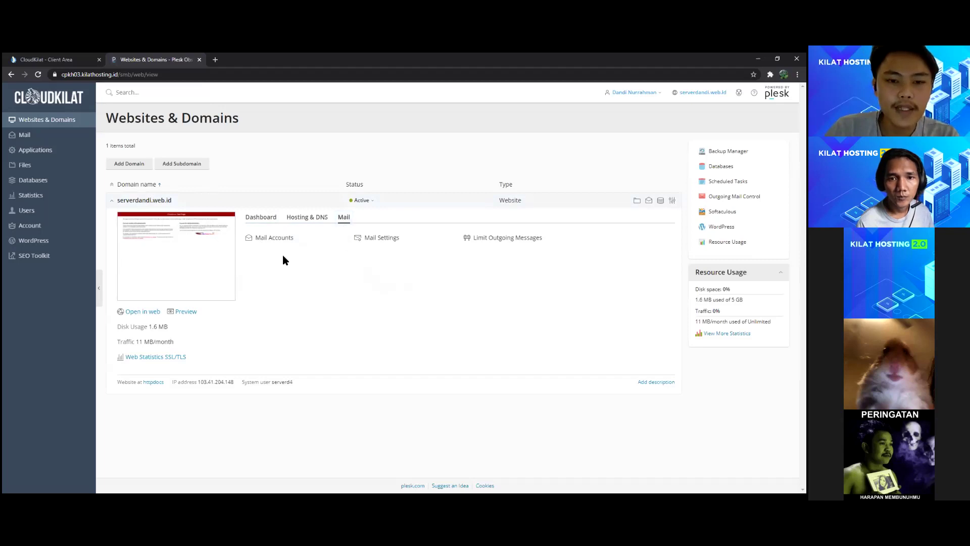
pyautogui.click(273, 239)
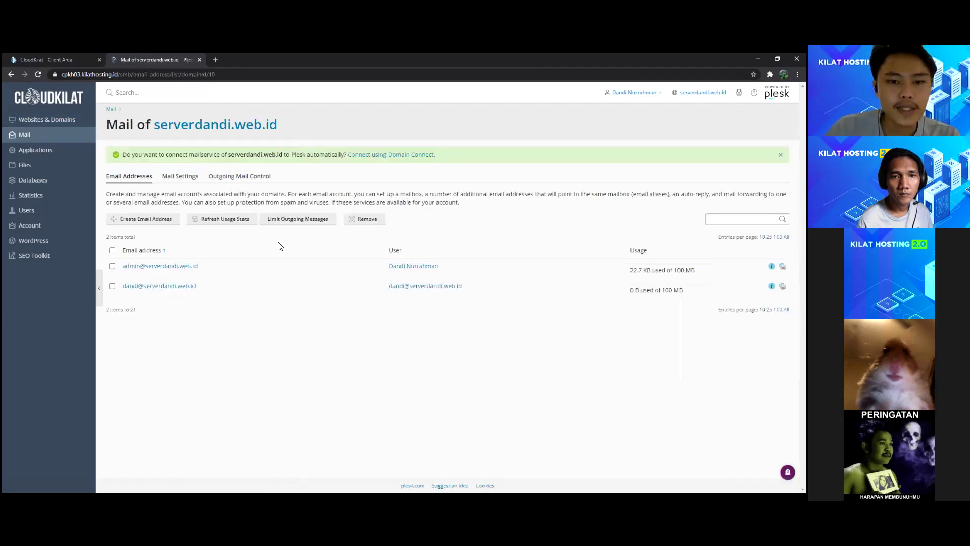
pyautogui.click(154, 224)
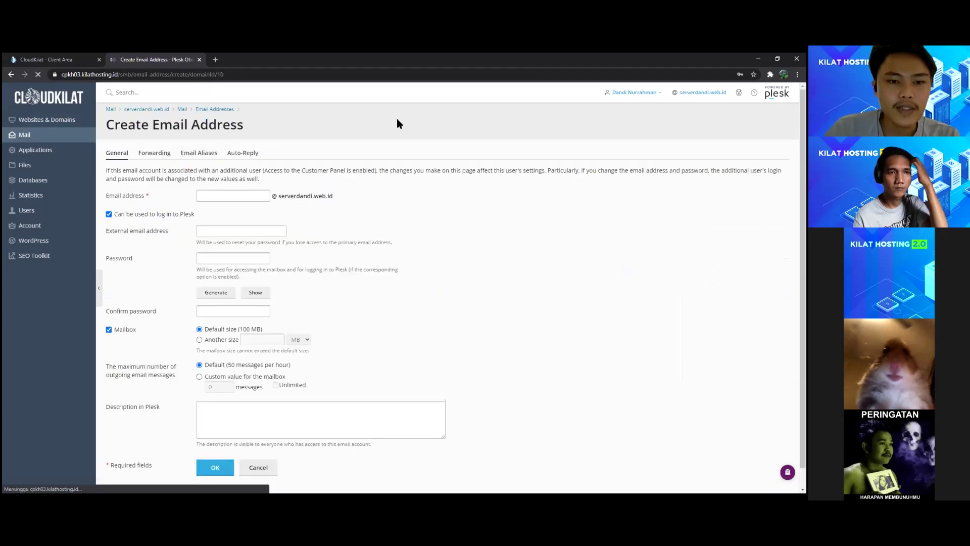
pyautogui.write('smk')
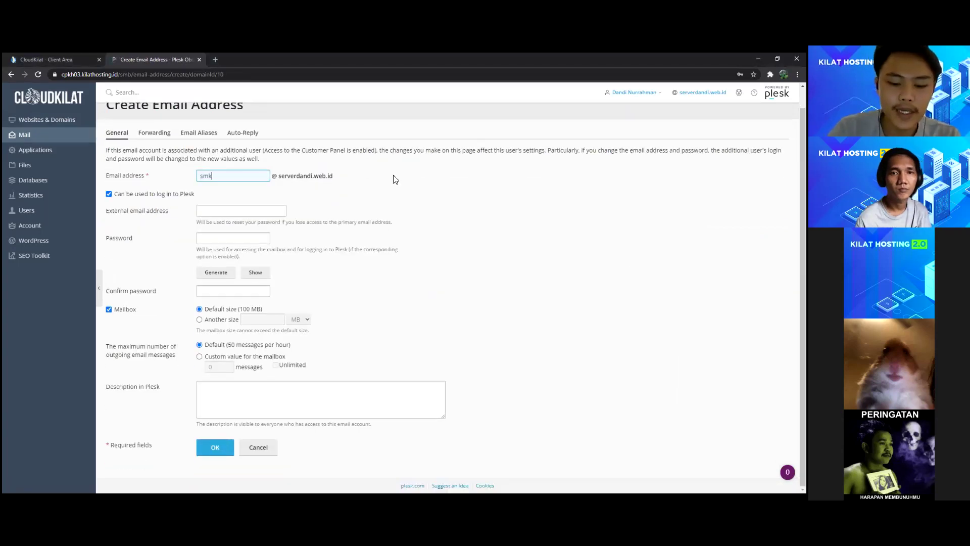
pyautogui.write('n1cimahi')
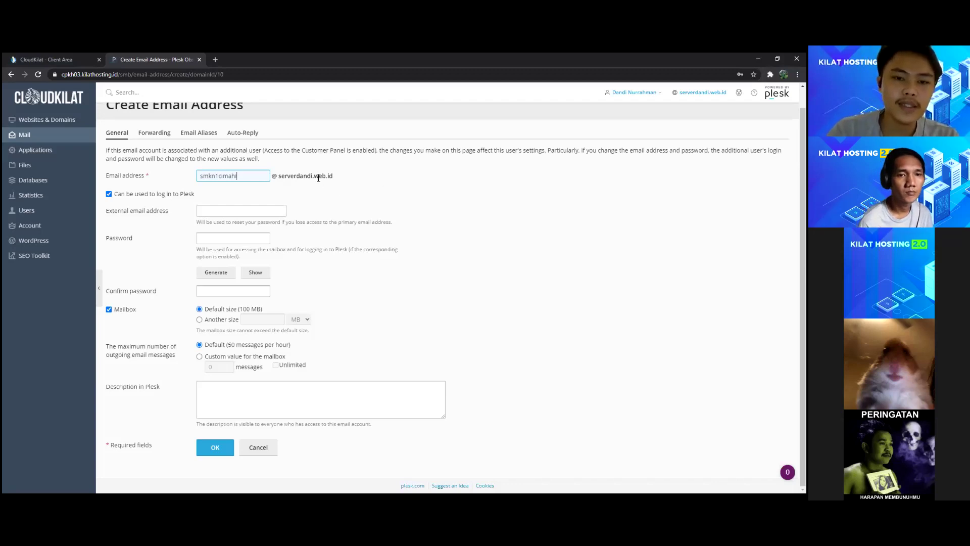
pyautogui.click(230, 237)
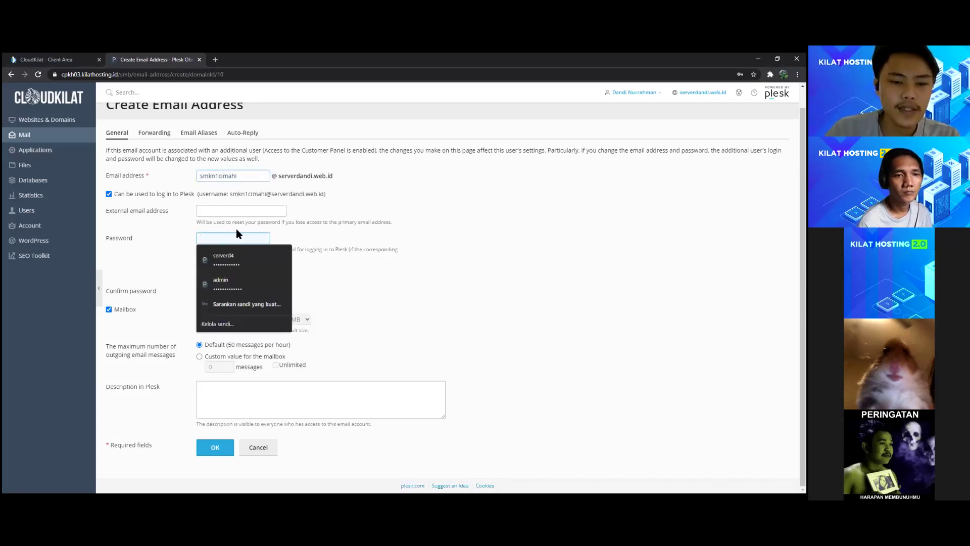
pyautogui.write('************')
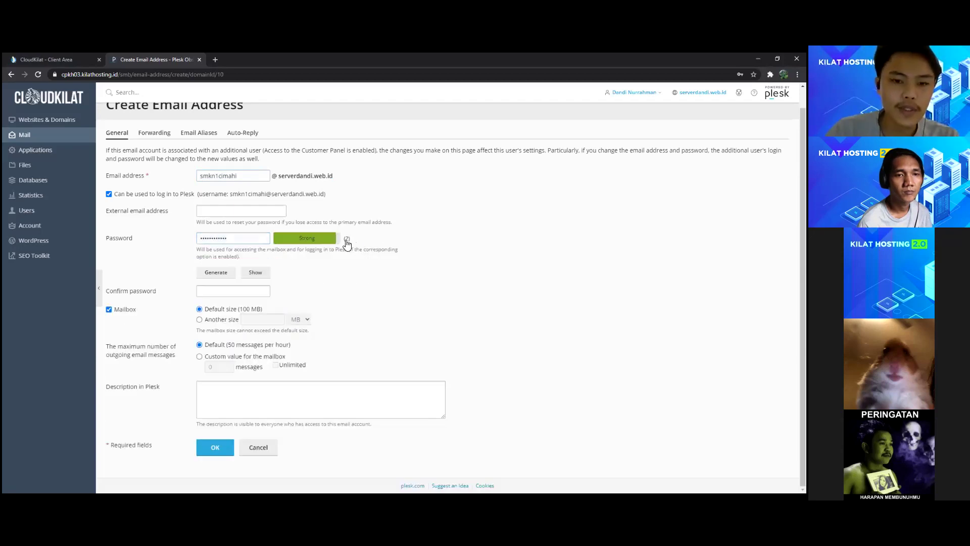
pyautogui.click(346, 239)
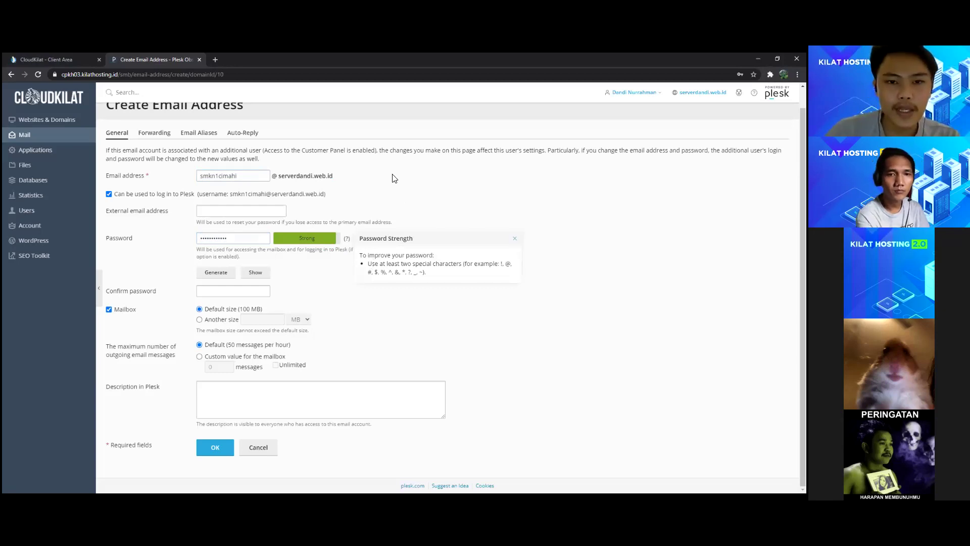
pyautogui.click(454, 261)
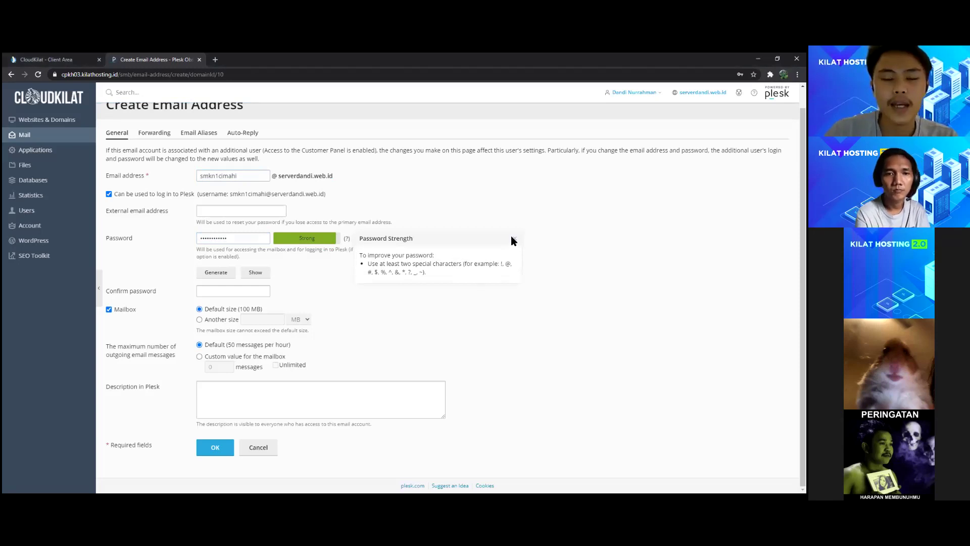
pyautogui.press('Tab')
pyautogui.hotkey('ctrl', 'v')
pyautogui.press('Return')
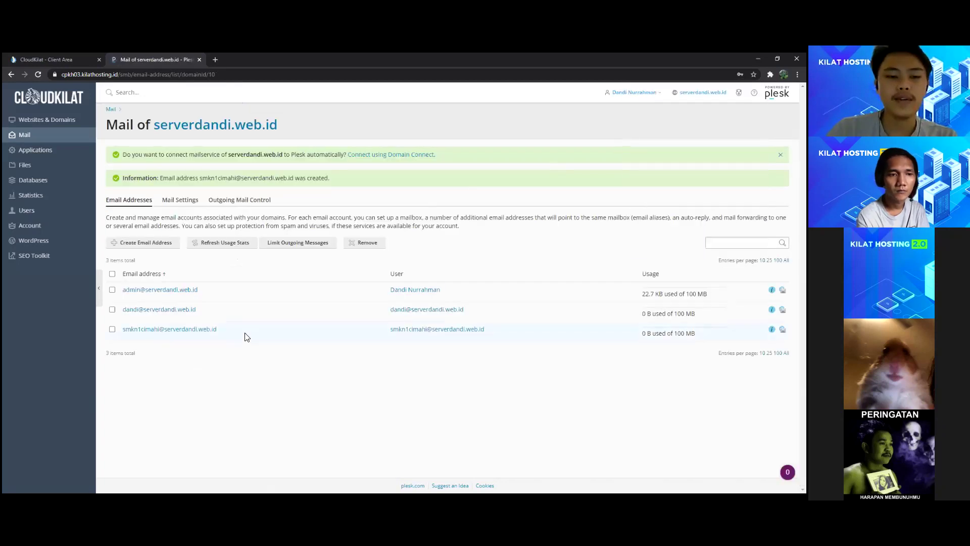
pyautogui.moveTo(217, 331); pyautogui.dragTo(125, 331)
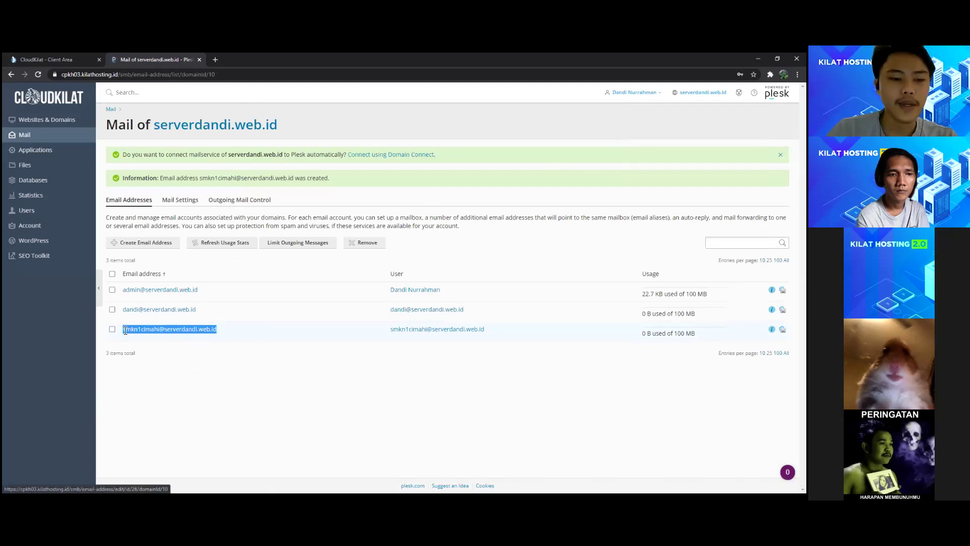
pyautogui.click(266, 334)
pyautogui.click(782, 329)
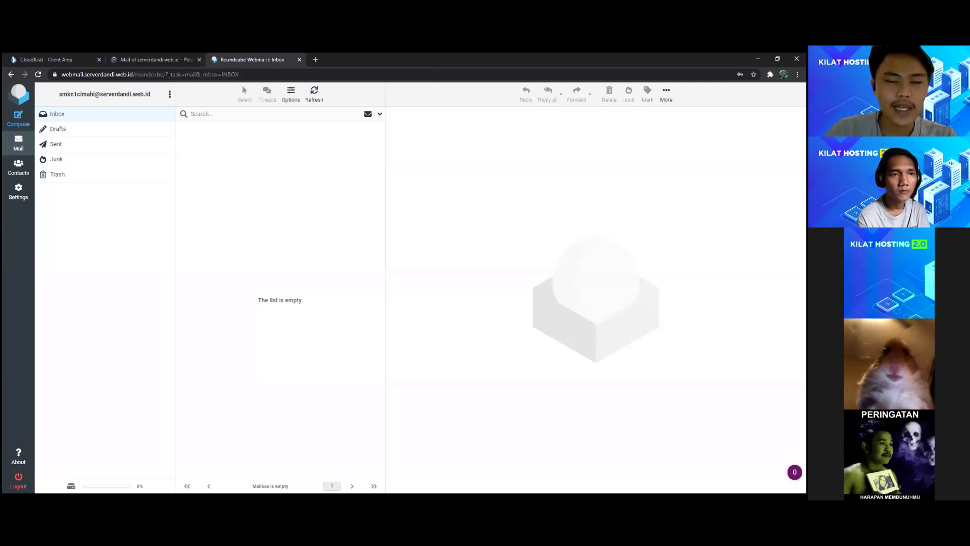
# Step: Check the empty Sent folder, then compose a new email addressed to two Gmail recipients
pyautogui.click(56, 144)
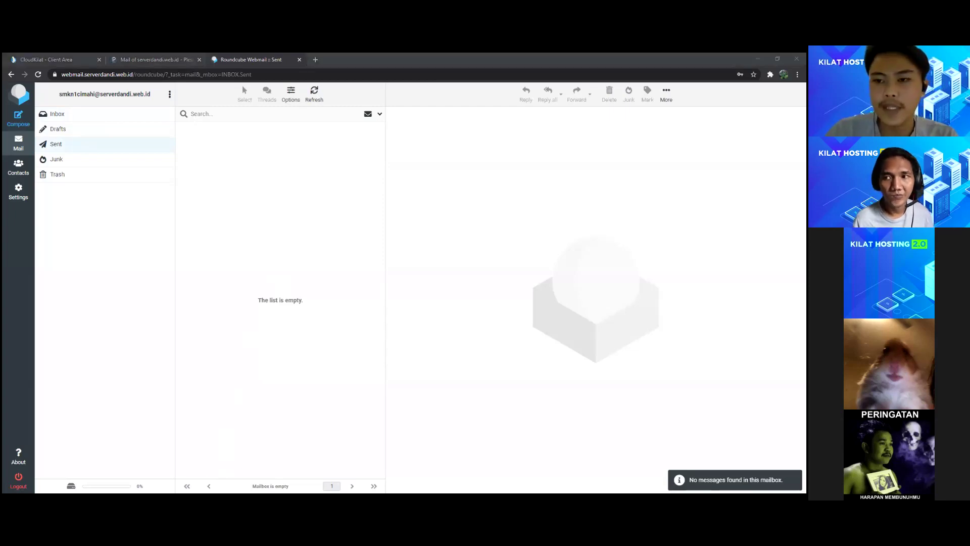
pyautogui.click(86, 115)
pyautogui.click(18, 120)
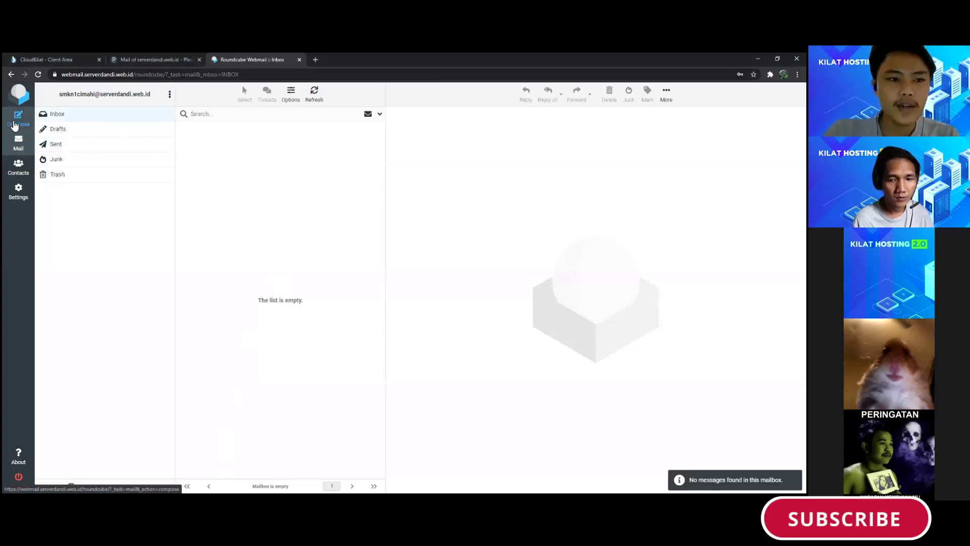
pyautogui.click(186, 135)
pyautogui.click(226, 153)
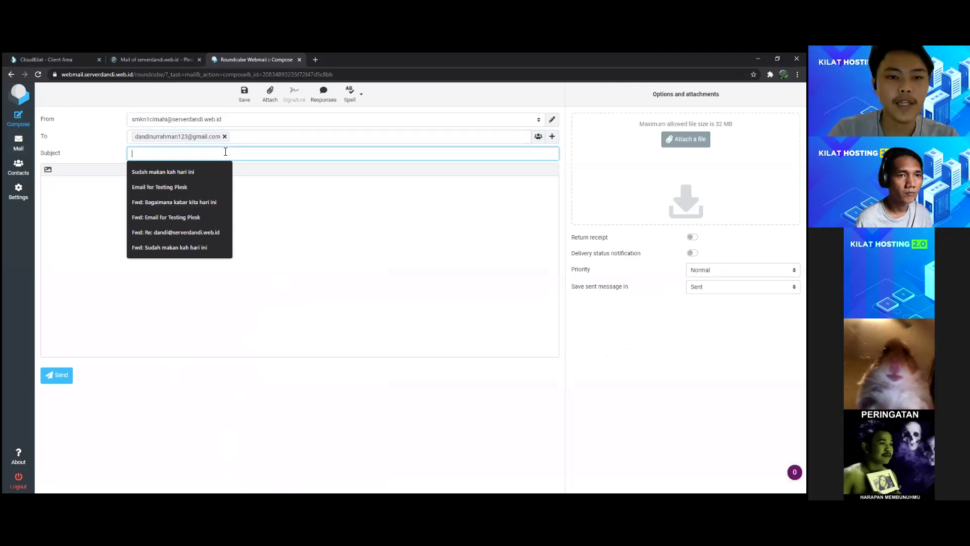
pyautogui.click(249, 139)
pyautogui.hotkey('alt', 'Tab')
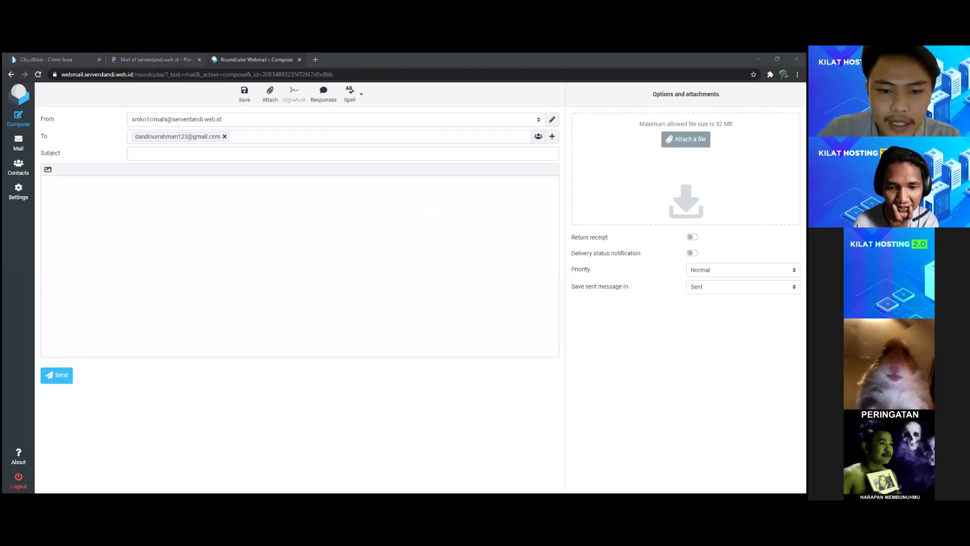
pyautogui.click(243, 153)
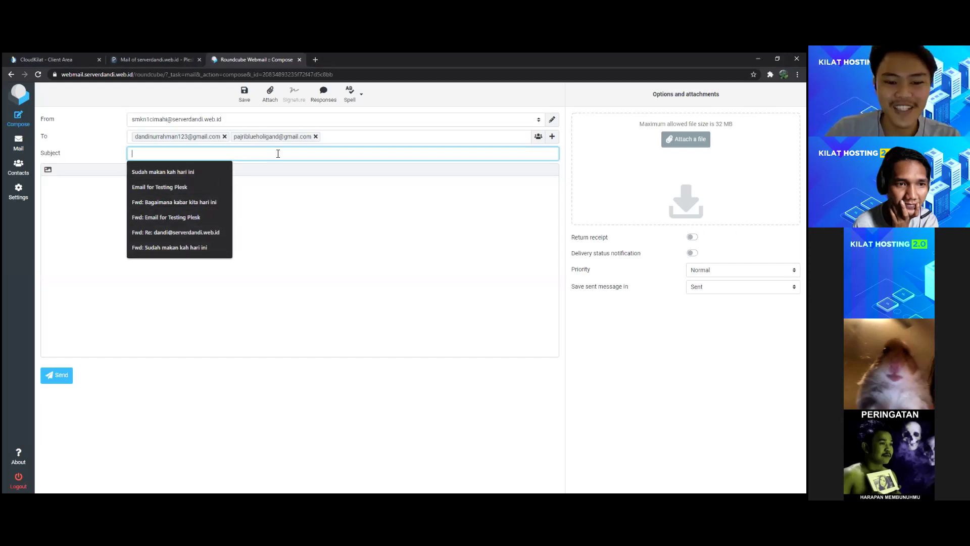
# Step: Send it with subject 'Test Kirim Email dari Hosting ke GMAIL' and verify it under Sent
pyautogui.write('Tes')
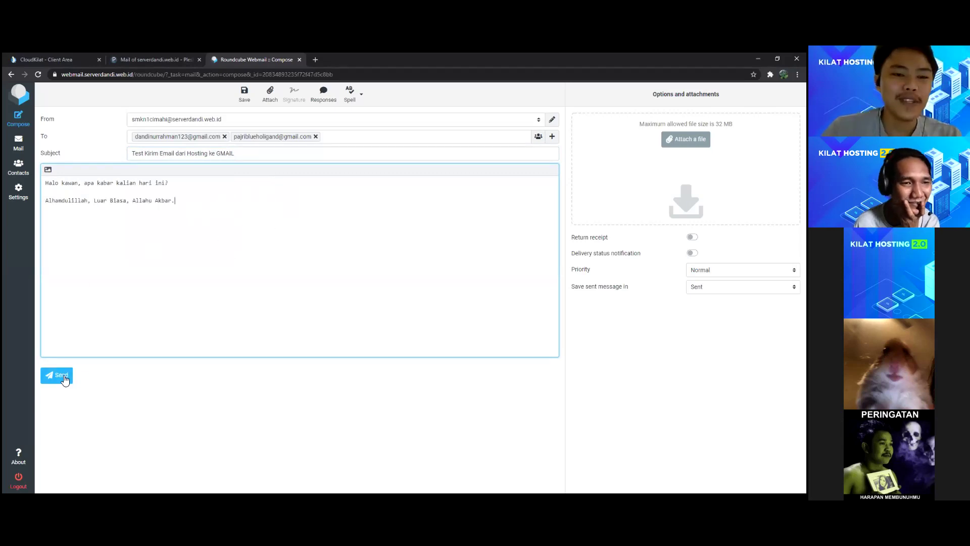
pyautogui.click(64, 376)
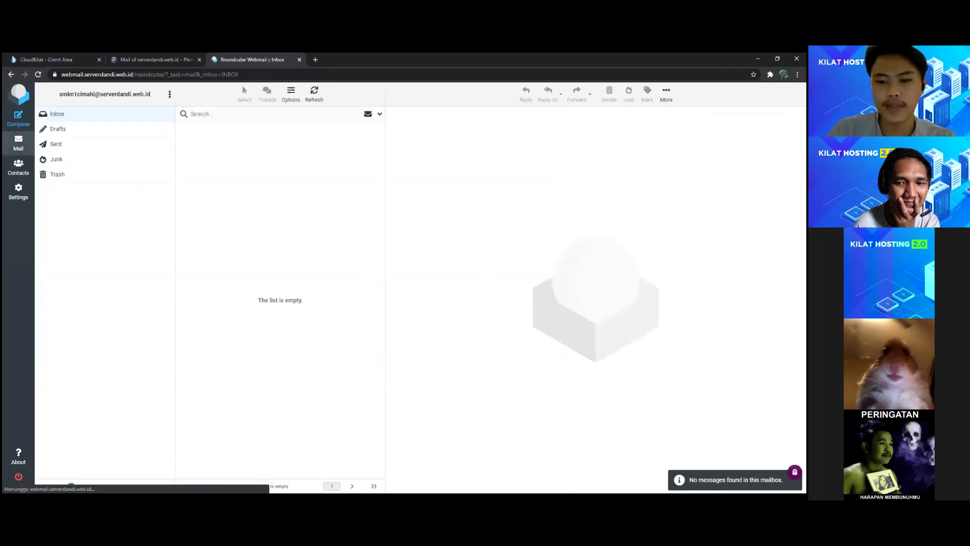
pyautogui.click(55, 144)
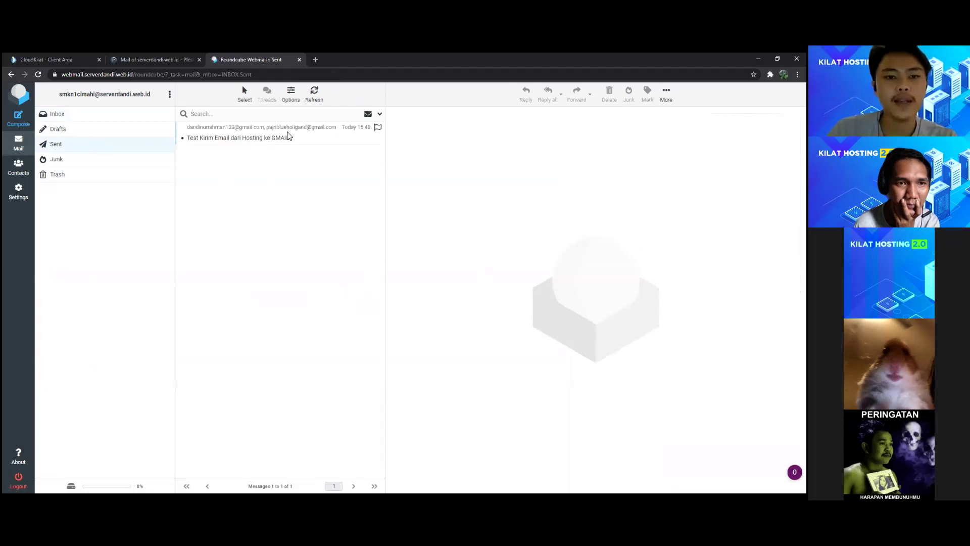
pyautogui.click(170, 94)
pyautogui.click(315, 60)
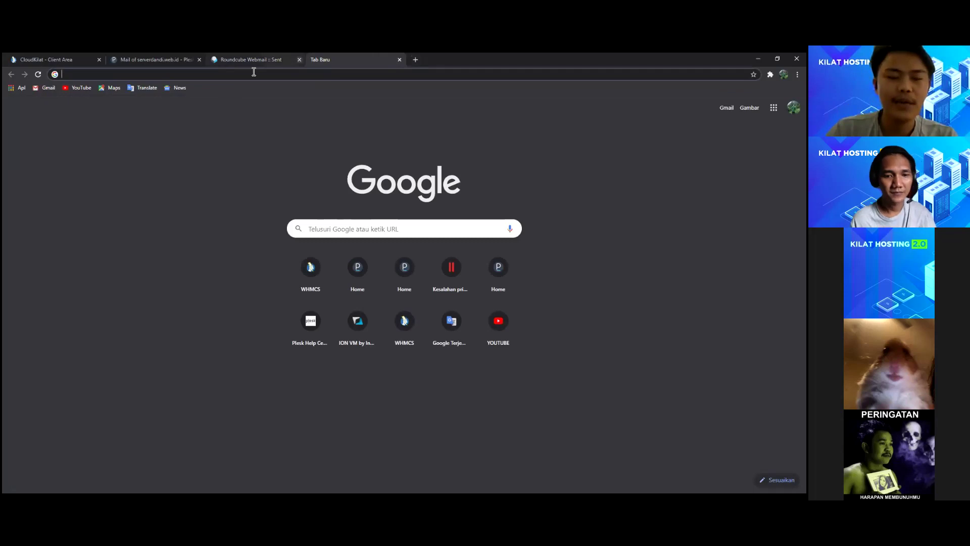
# Step: Load the Gmail inbox and open the received 'Test Kirim Email dari Hosting ke GMAIL' message
pyautogui.click(317, 69)
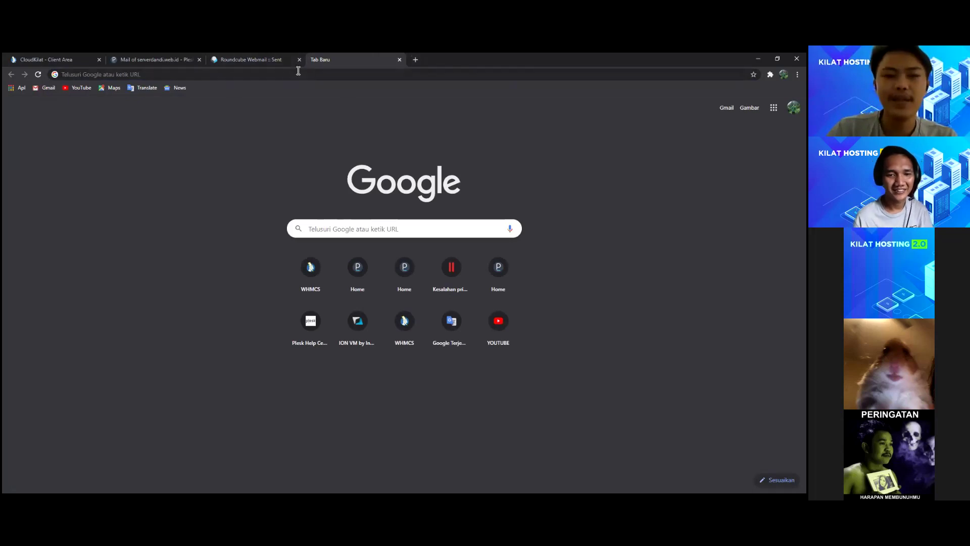
pyautogui.click(323, 75)
pyautogui.click(172, 164)
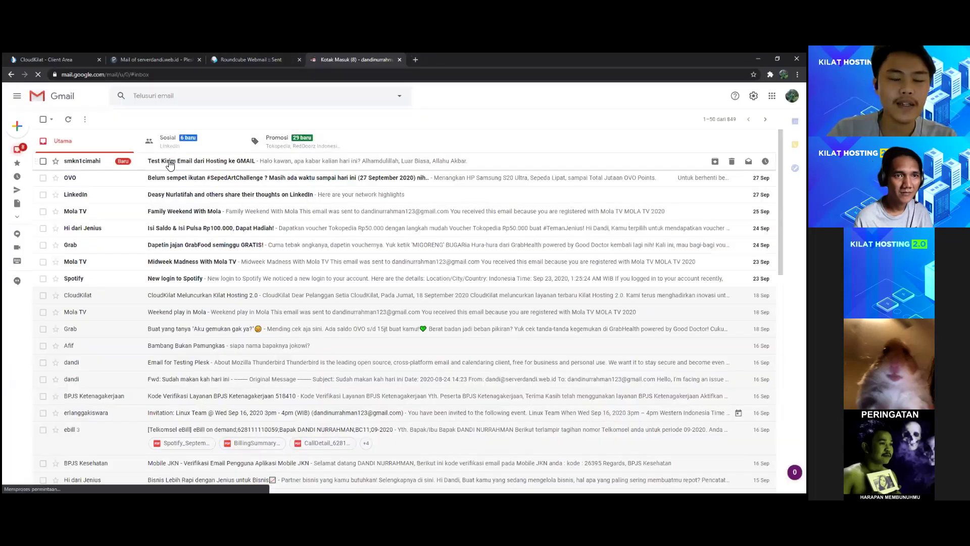
pyautogui.click(171, 162)
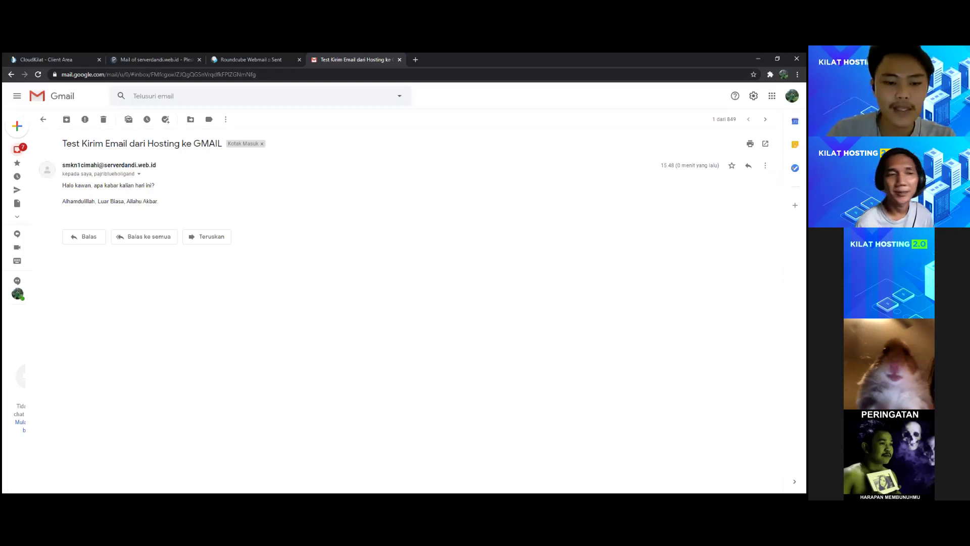
pyautogui.click(253, 60)
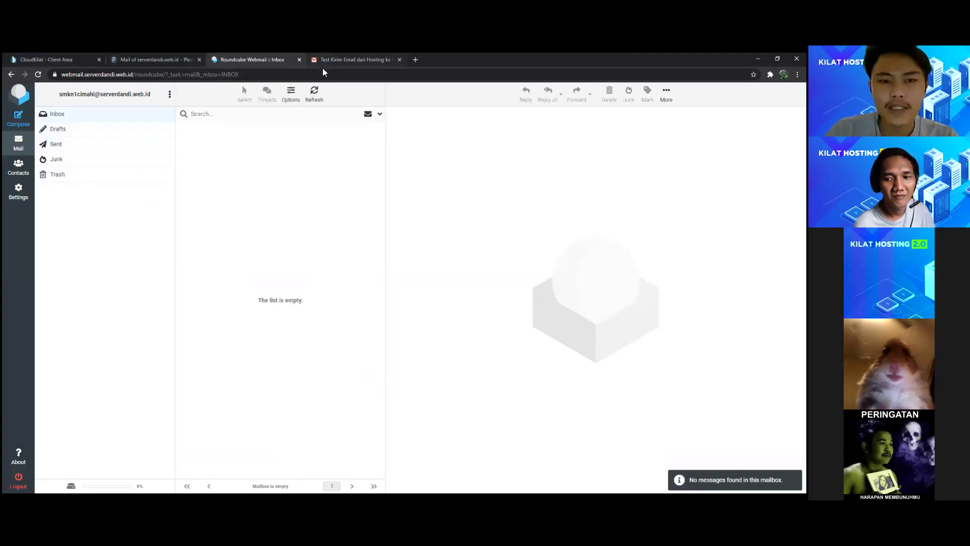
pyautogui.click(322, 65)
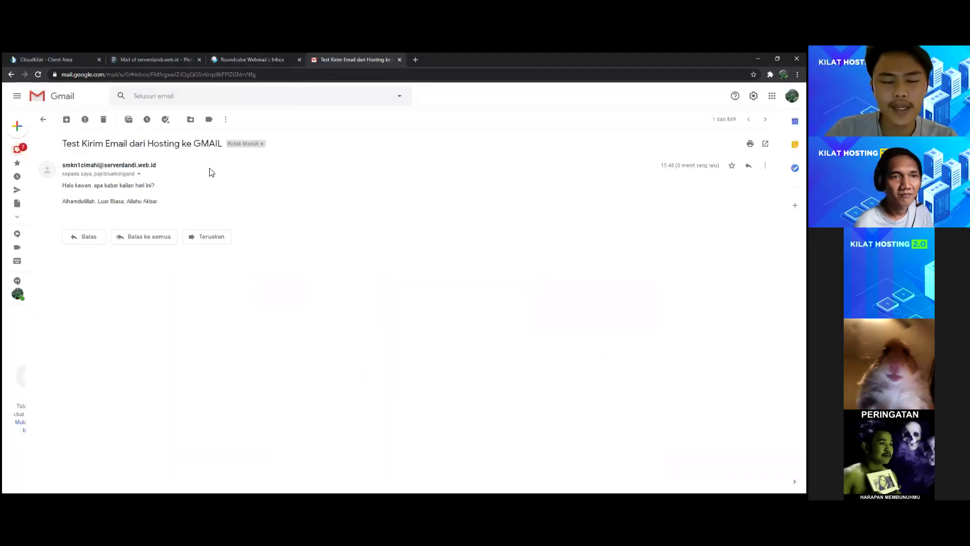
# Step: Highlight the sender address and choose to view the message's original source
pyautogui.moveTo(160, 165); pyautogui.dragTo(61, 165)
pyautogui.click(151, 191)
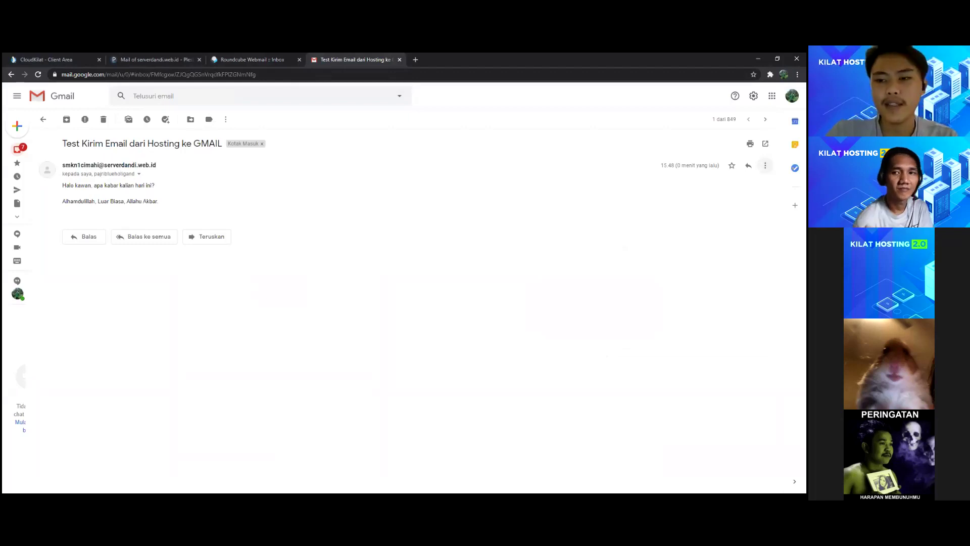
pyautogui.click(765, 165)
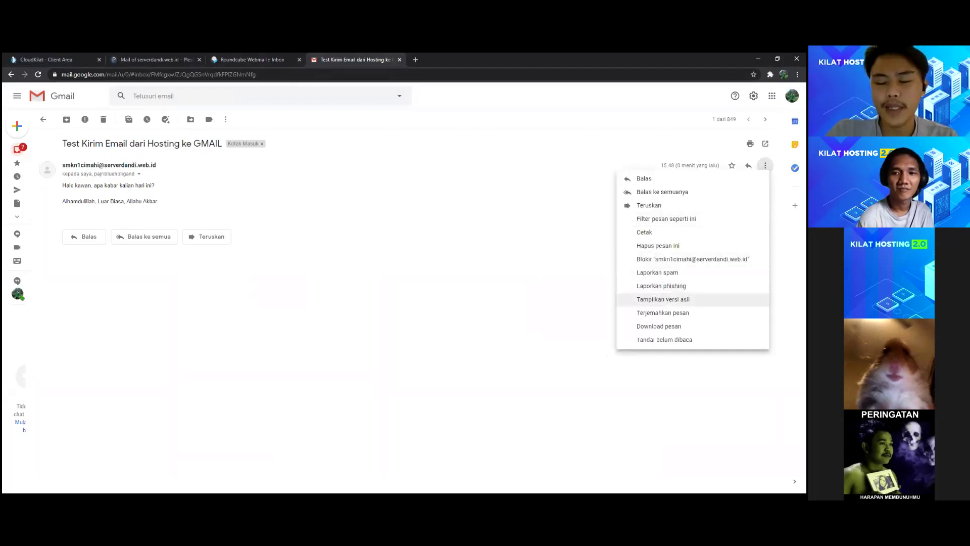
pyautogui.click(663, 299)
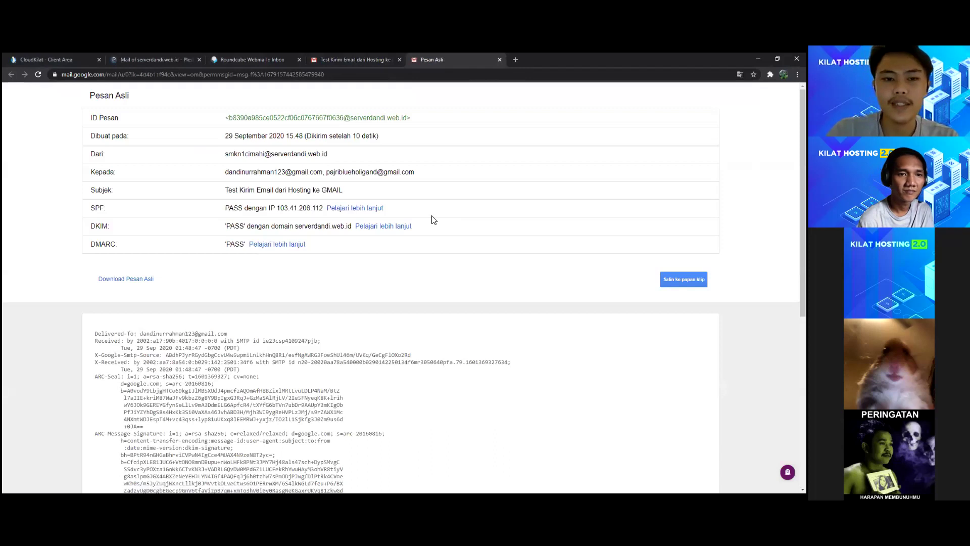
pyautogui.moveTo(430, 173); pyautogui.dragTo(220, 174)
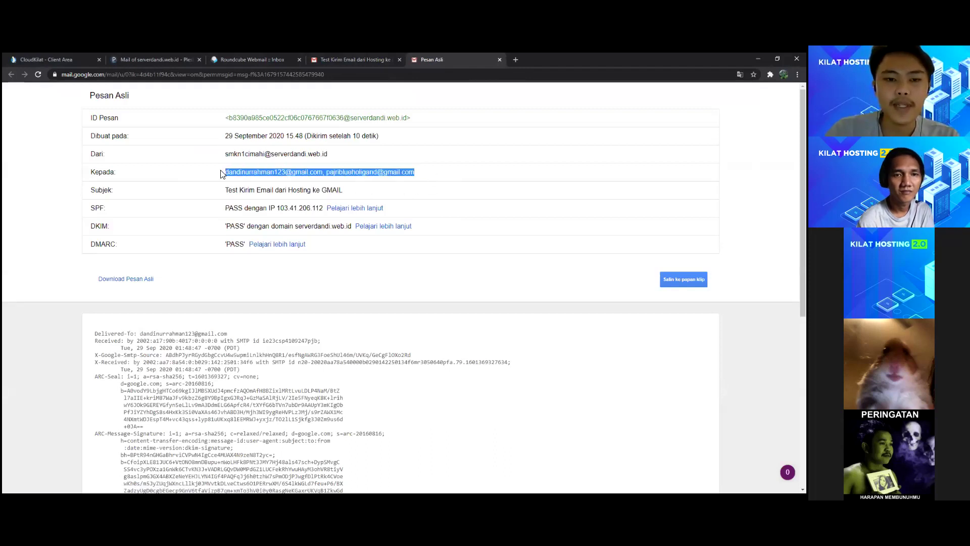
pyautogui.click(445, 181)
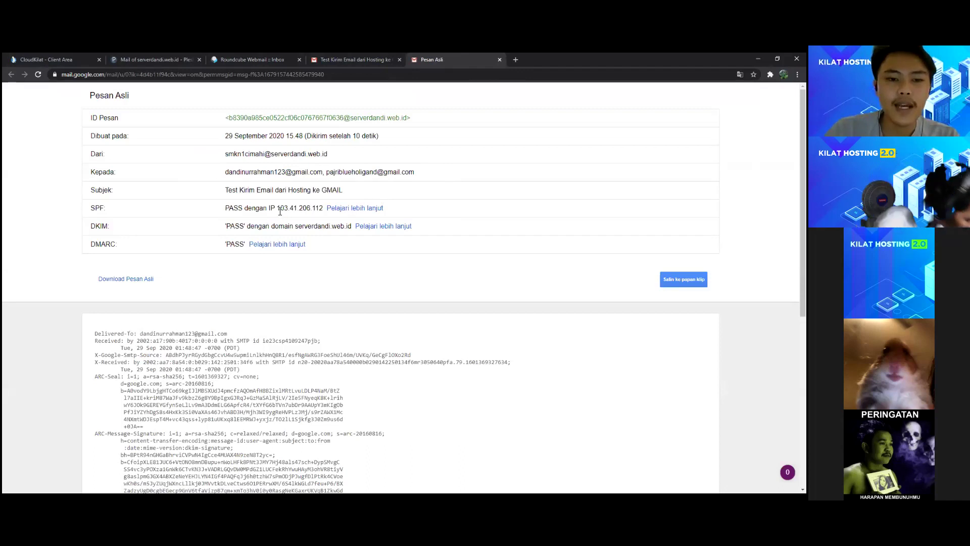
pyautogui.moveTo(323, 209); pyautogui.dragTo(277, 209)
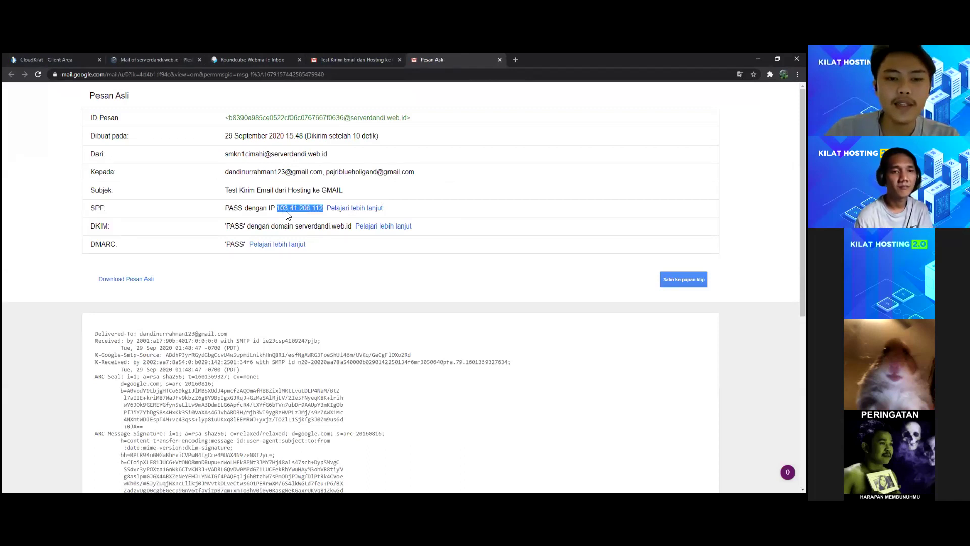
pyautogui.click(316, 209)
pyautogui.moveTo(323, 207); pyautogui.dragTo(283, 212)
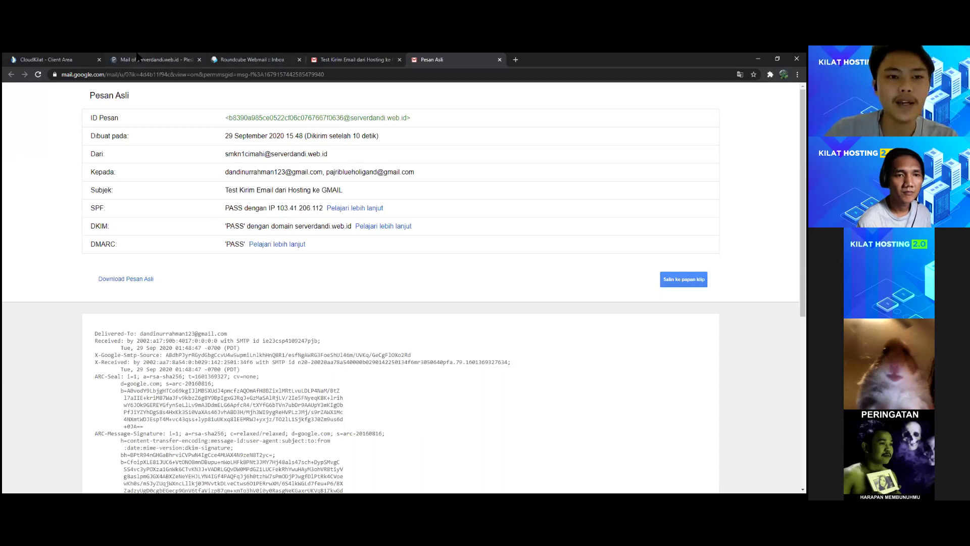
pyautogui.click(152, 59)
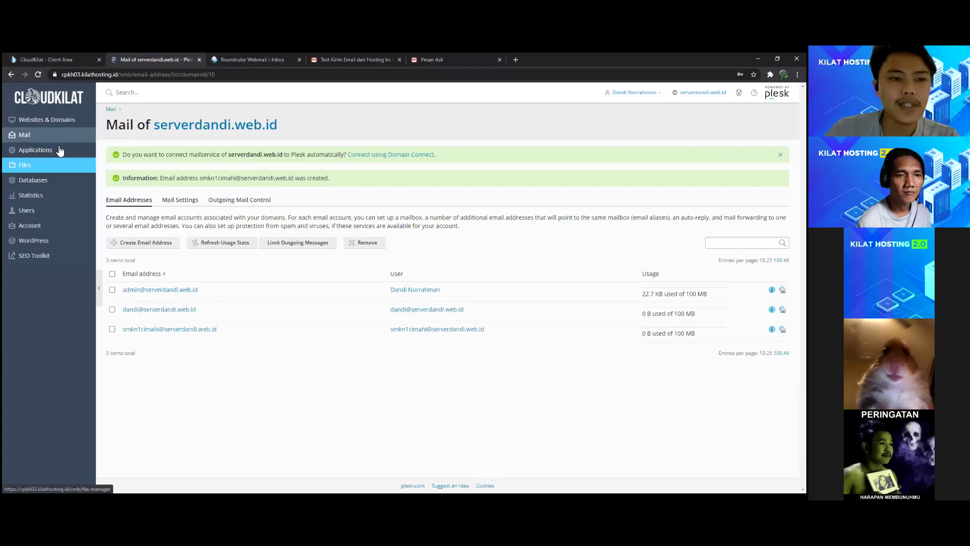
# Step: Open serverdandi.web.id's DNS records and confirm mail.serverdandi.web.id points to 103.41.206.112
pyautogui.click(45, 126)
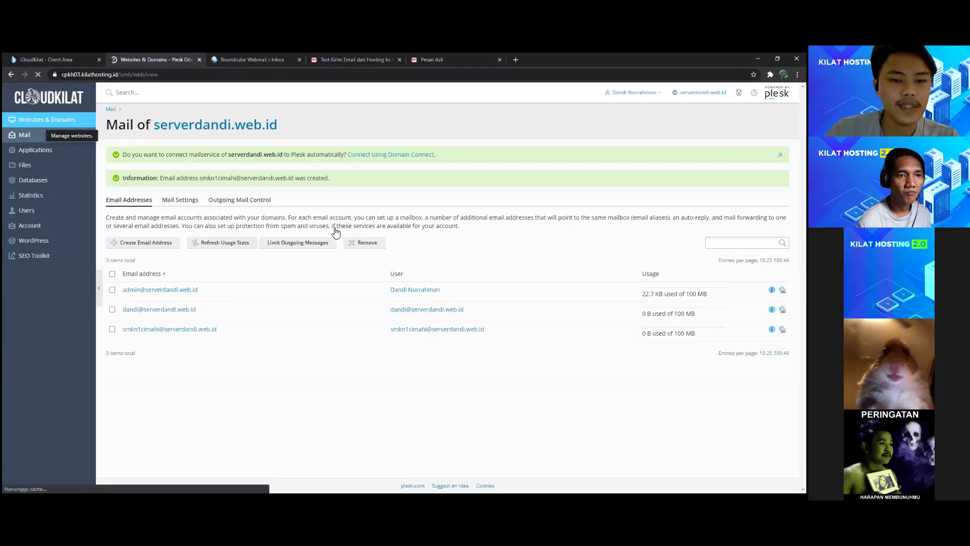
pyautogui.click(615, 242)
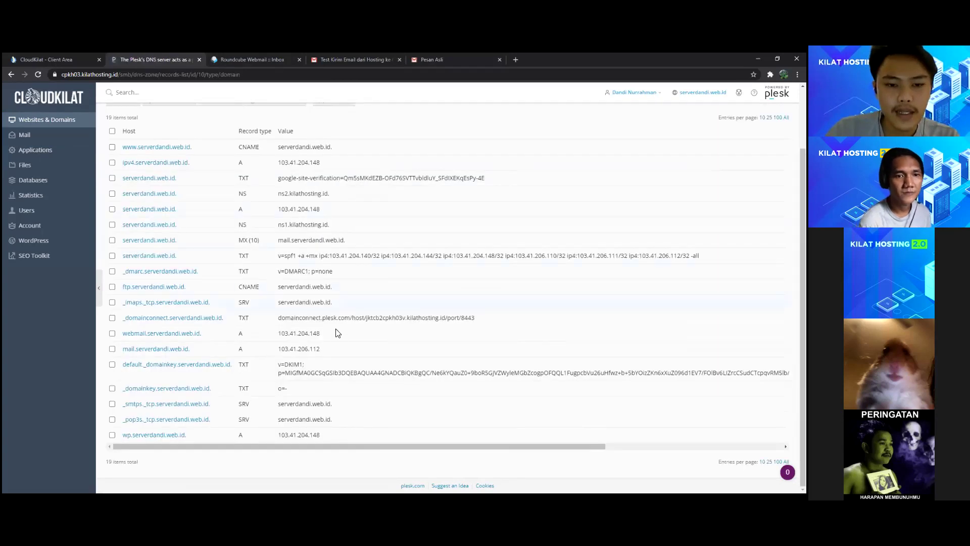
pyautogui.moveTo(203, 357); pyautogui.dragTo(124, 351)
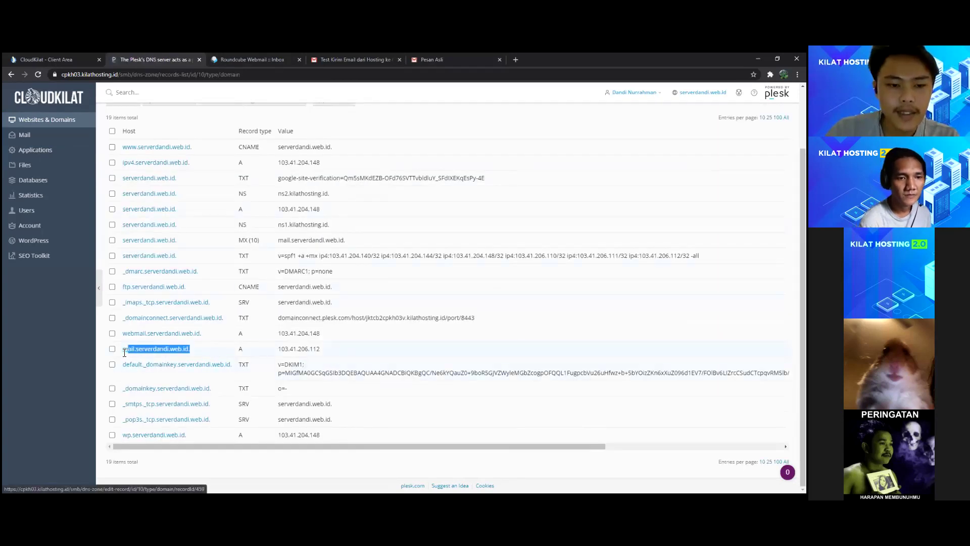
pyautogui.click(293, 358)
pyautogui.click(324, 350)
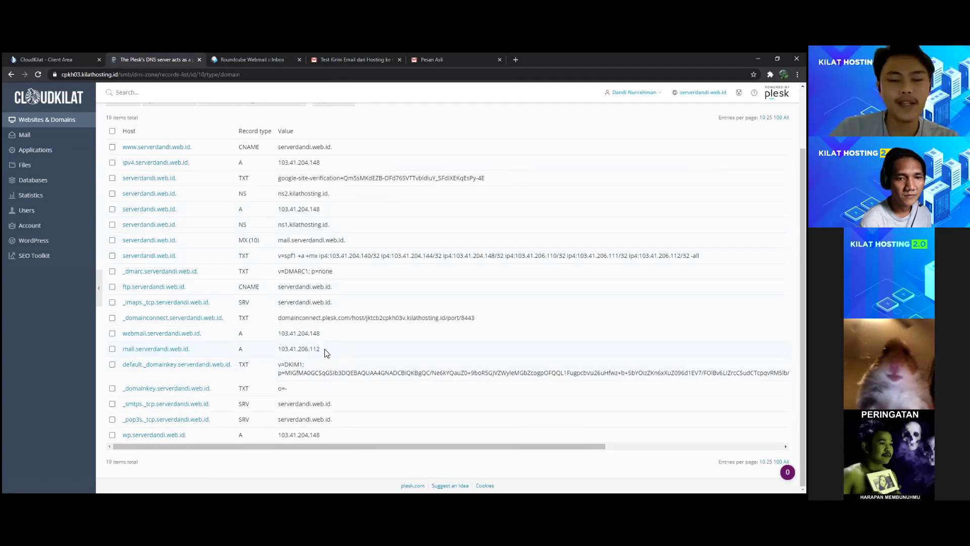
pyautogui.moveTo(326, 350); pyautogui.dragTo(278, 350)
pyautogui.click(338, 358)
pyautogui.scroll(1, 339, 362)
pyautogui.scroll(1, 339, 362)
pyautogui.scroll(-2, 323, 349)
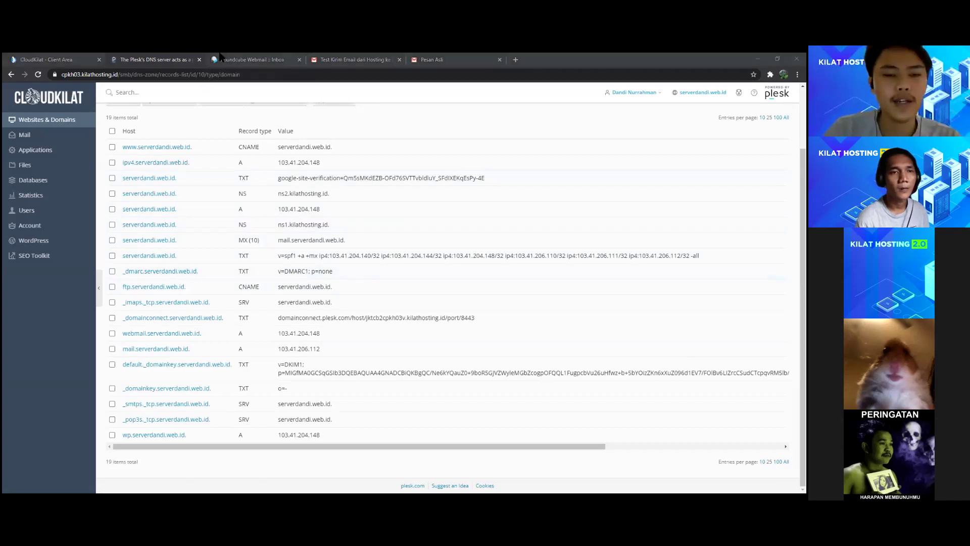
pyautogui.click(354, 60)
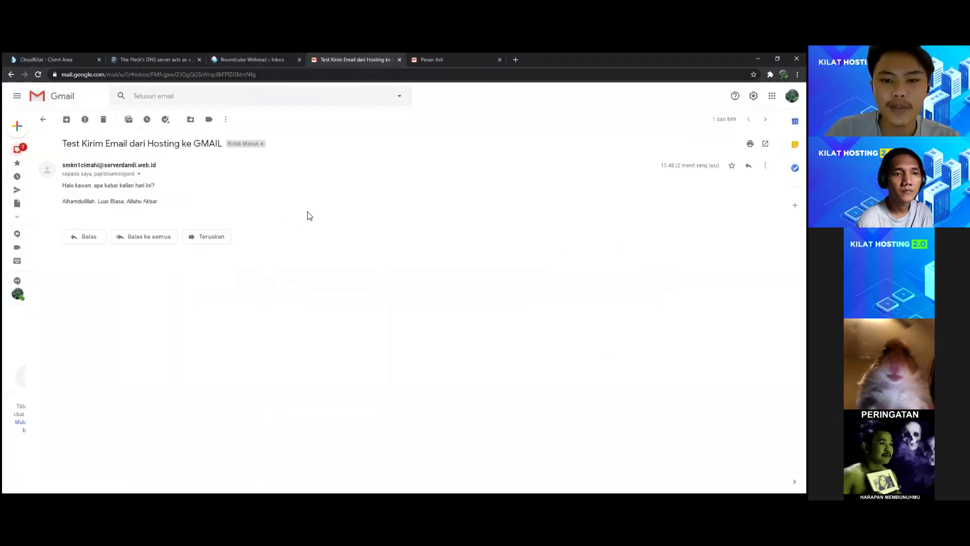
pyautogui.click(84, 236)
pyautogui.write('ALhamdulillah baik,')
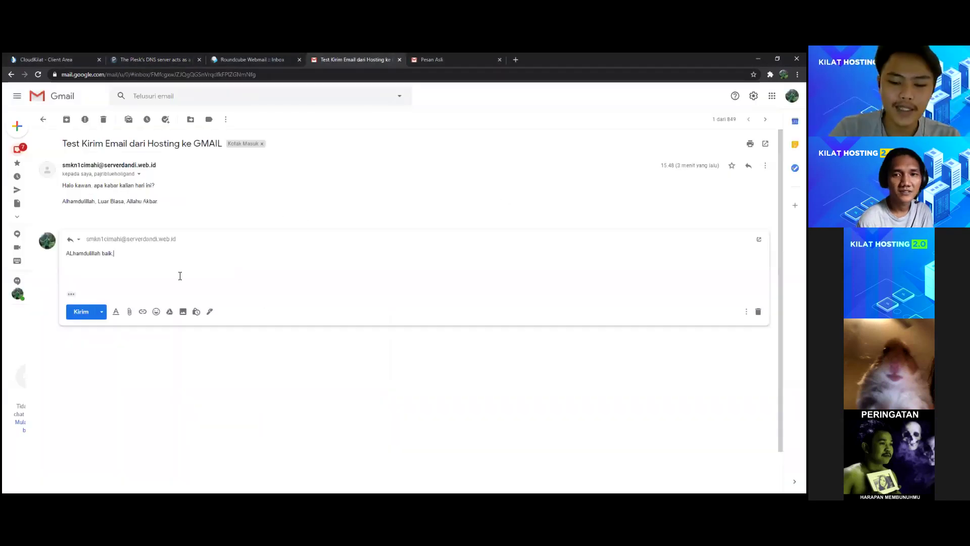
pyautogui.write(' kang.')
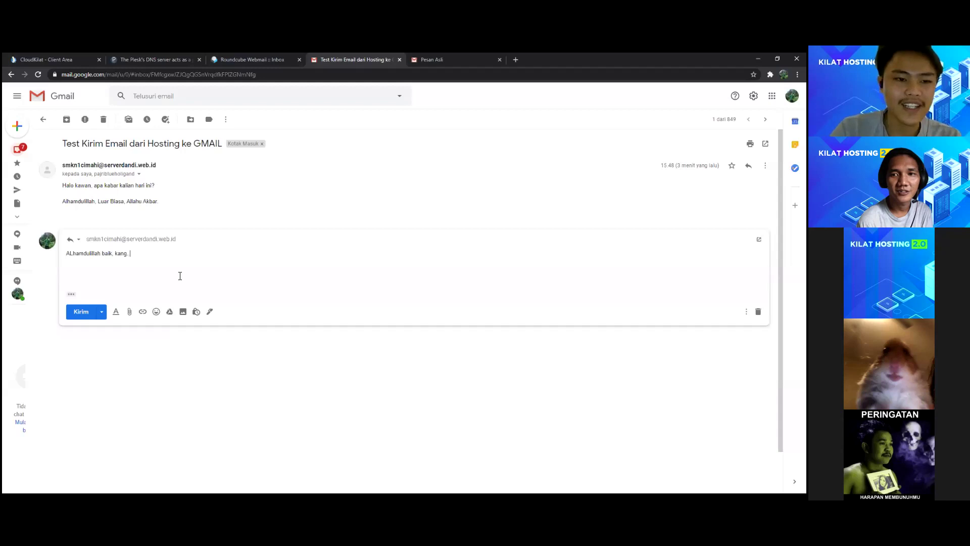
pyautogui.write('l')
pyautogui.press('End')
pyautogui.write('kang..  ')
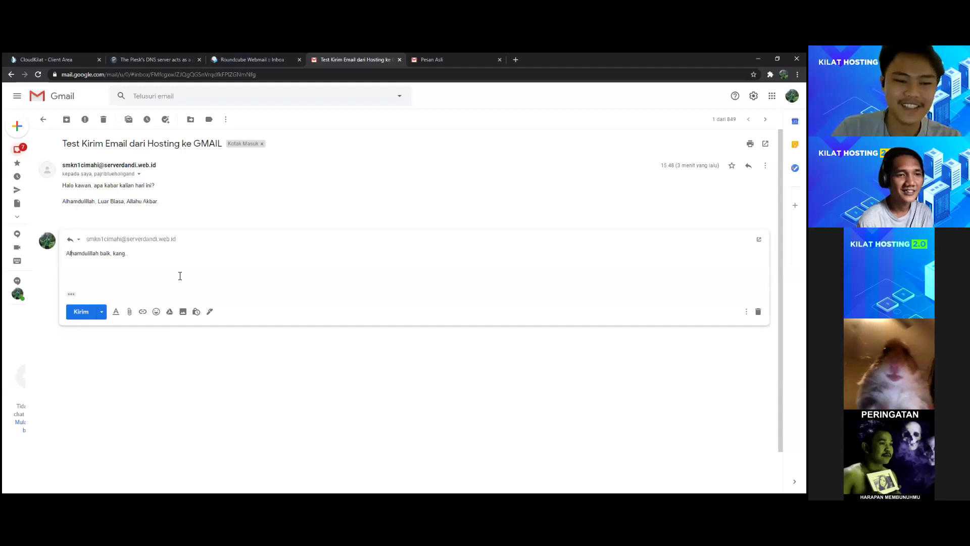
pyautogui.write('Apa kabar juga?')
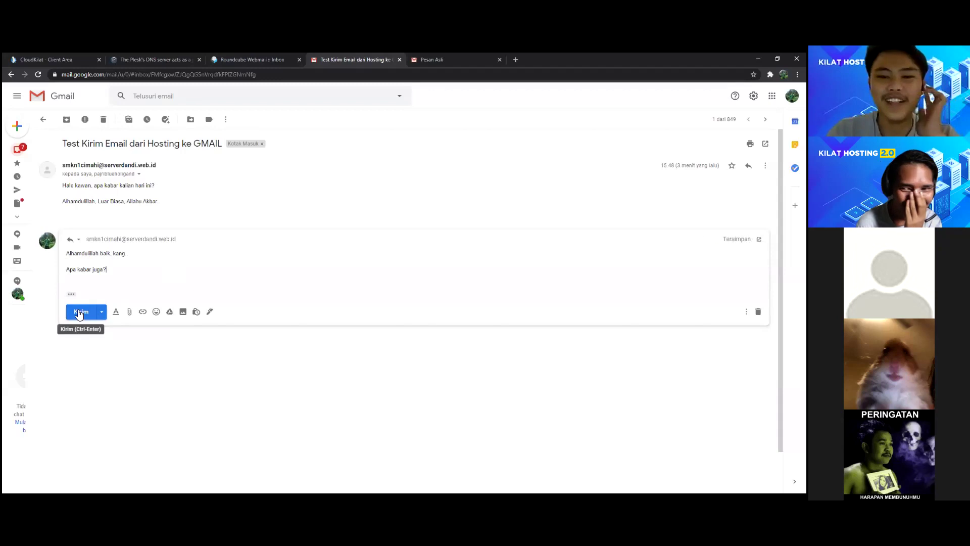
pyautogui.click(94, 304)
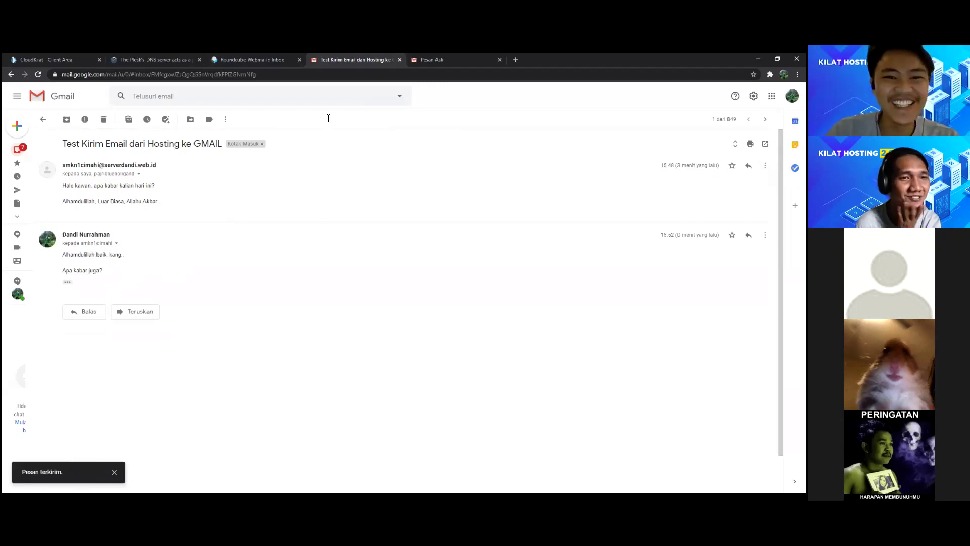
pyautogui.hotkey('ctrl', 'pageup')
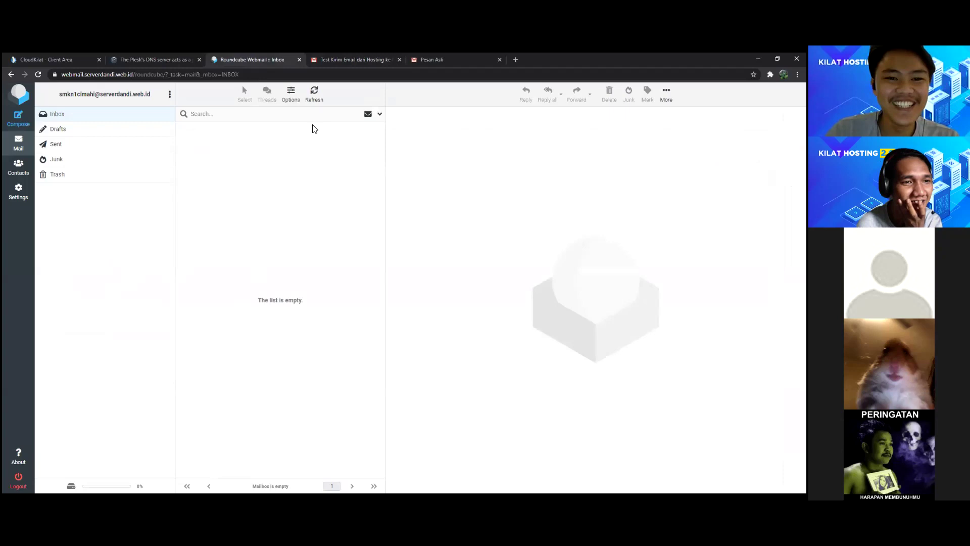
pyautogui.click(314, 95)
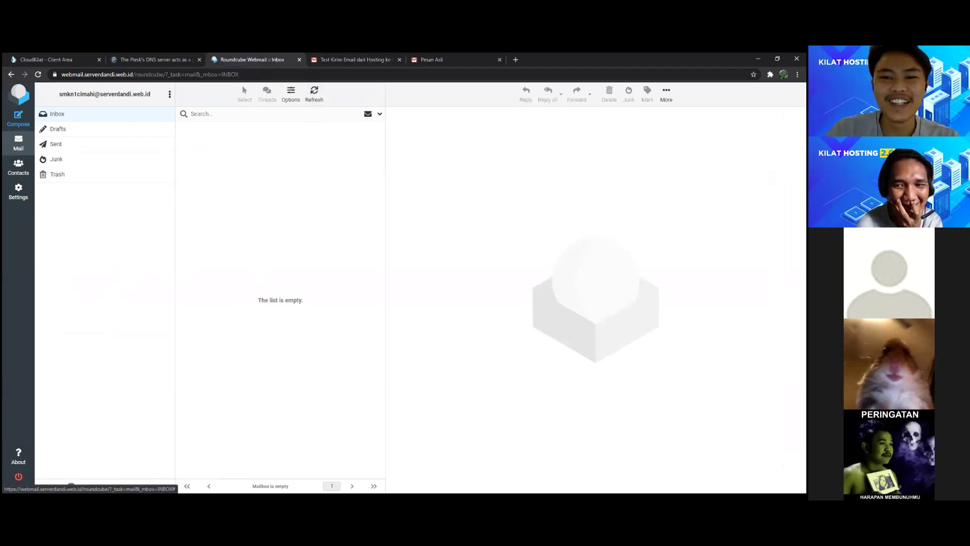
# Step: Read the arrived reply in Roundcube, then check Plesk's mail settings listing Roundcube 1.4.8 webmail
pyautogui.click(314, 95)
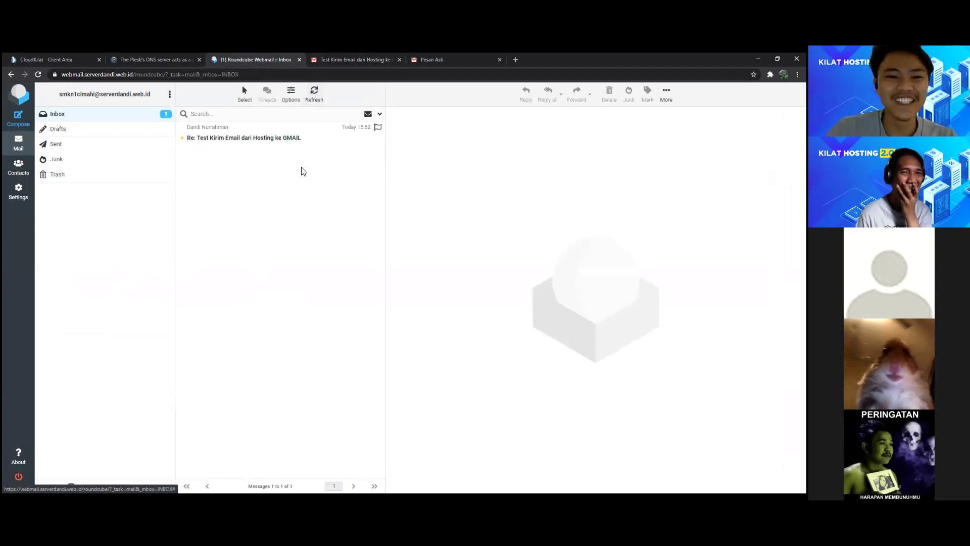
pyautogui.click(281, 143)
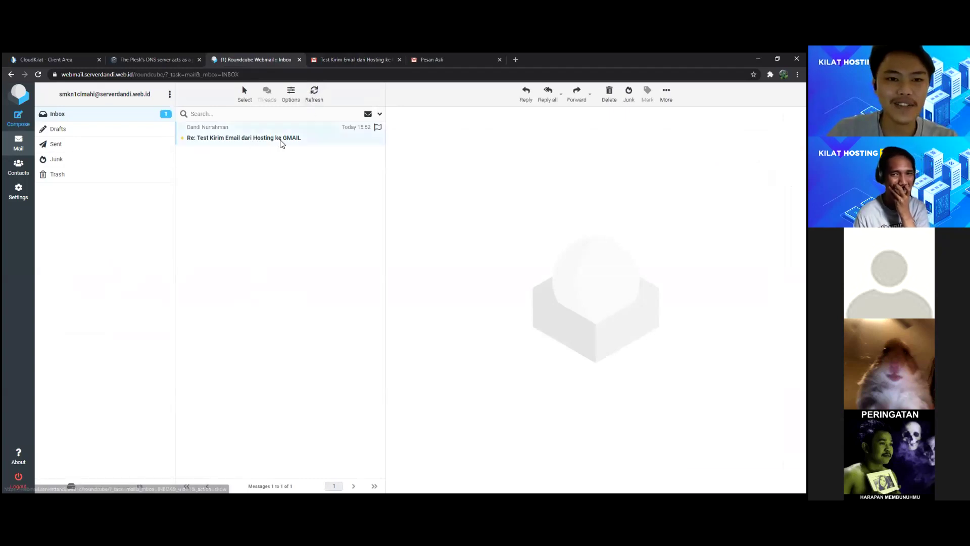
pyautogui.click(174, 59)
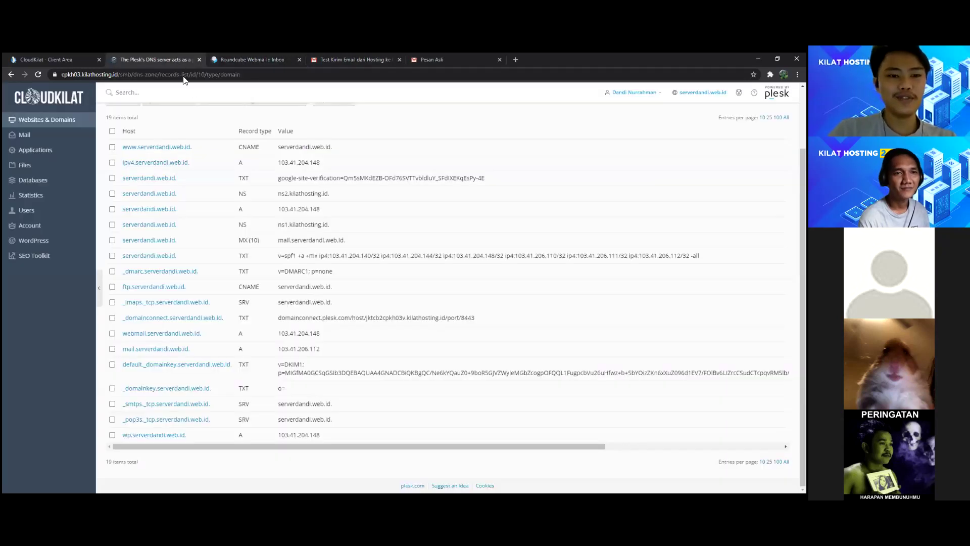
pyautogui.scroll(3, 289, 242)
pyautogui.click(25, 134)
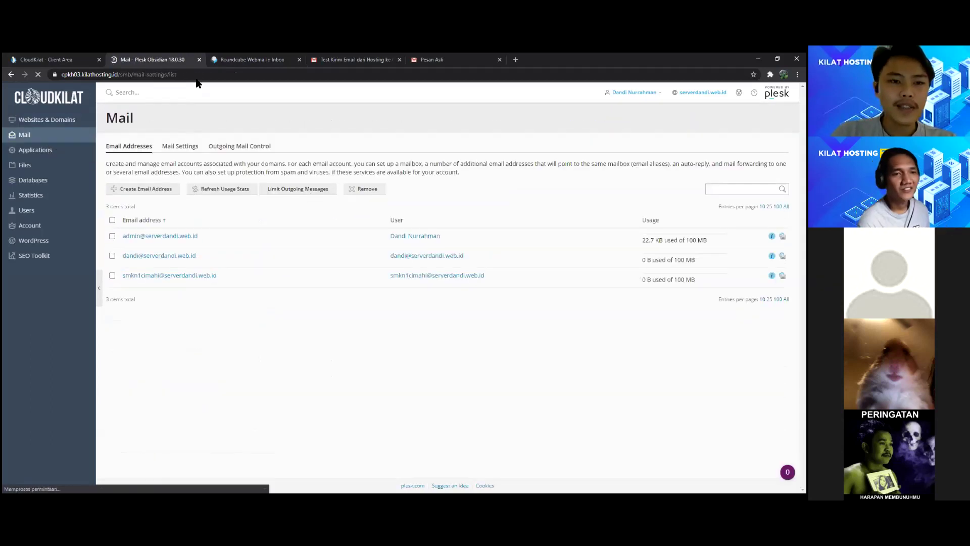
pyautogui.click(242, 59)
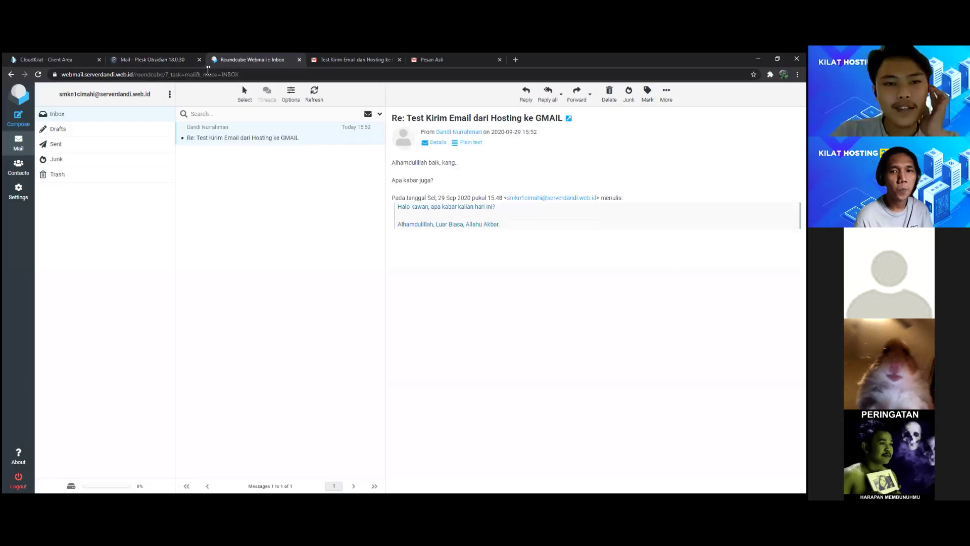
pyautogui.click(182, 59)
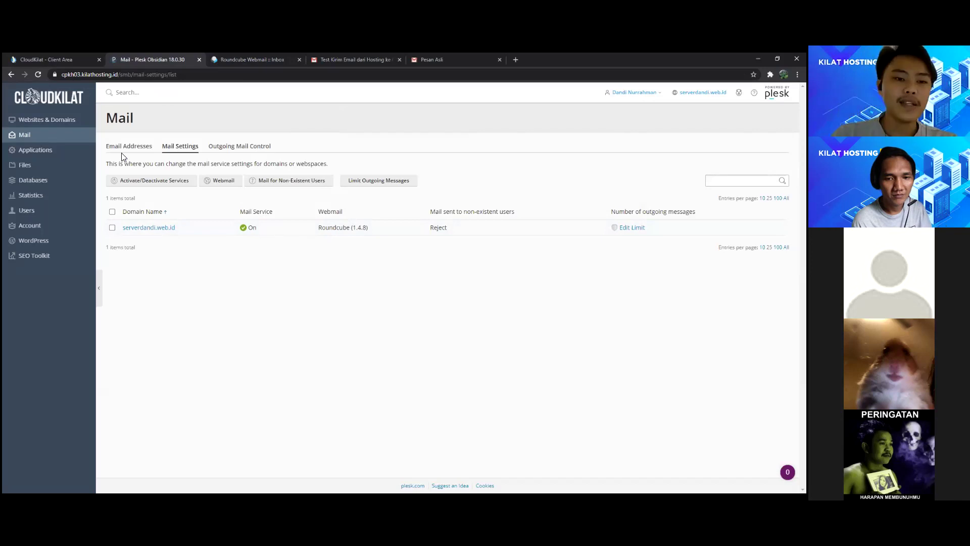
pyautogui.click(66, 123)
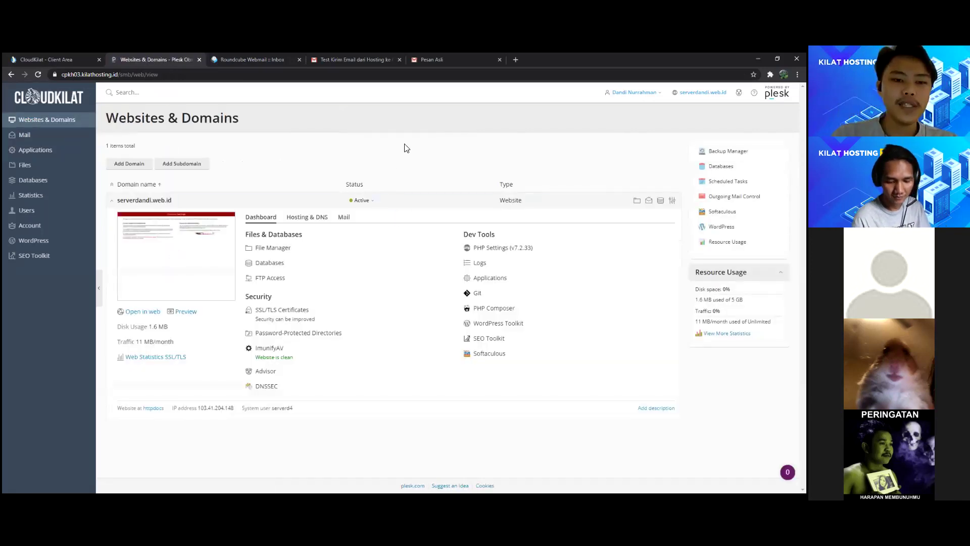
# Step: View the domain's mail options, then open File Manager showing httpdocs, logs and test.sql
pyautogui.click(344, 218)
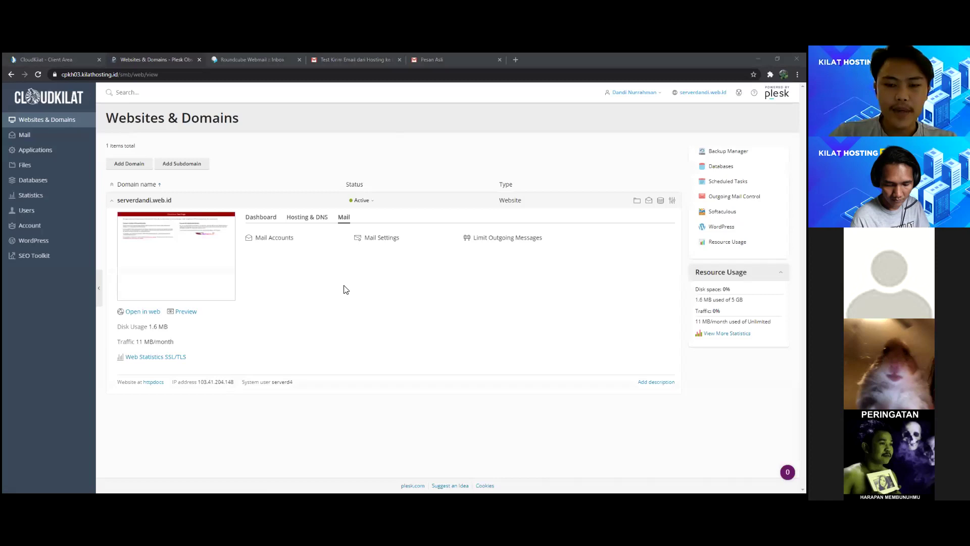
pyautogui.click(345, 273)
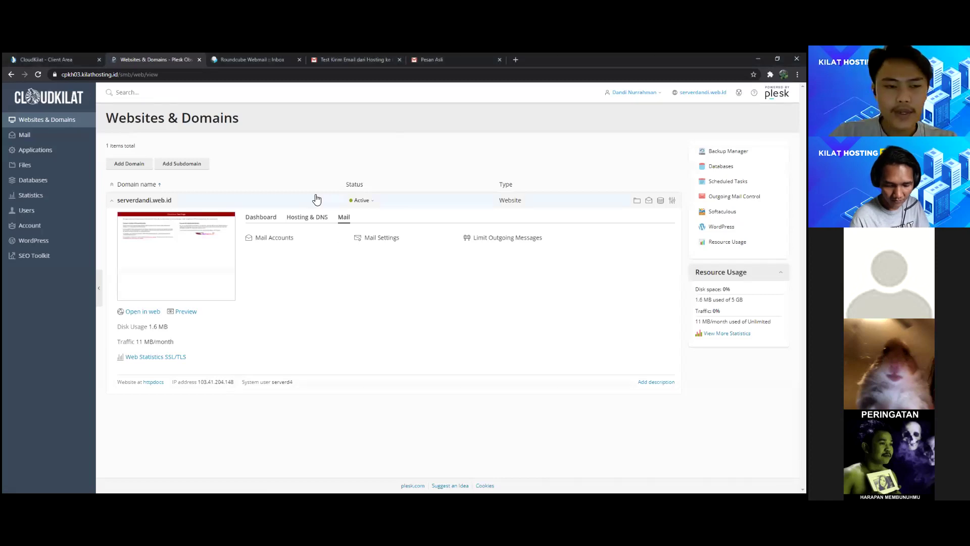
pyautogui.click(46, 167)
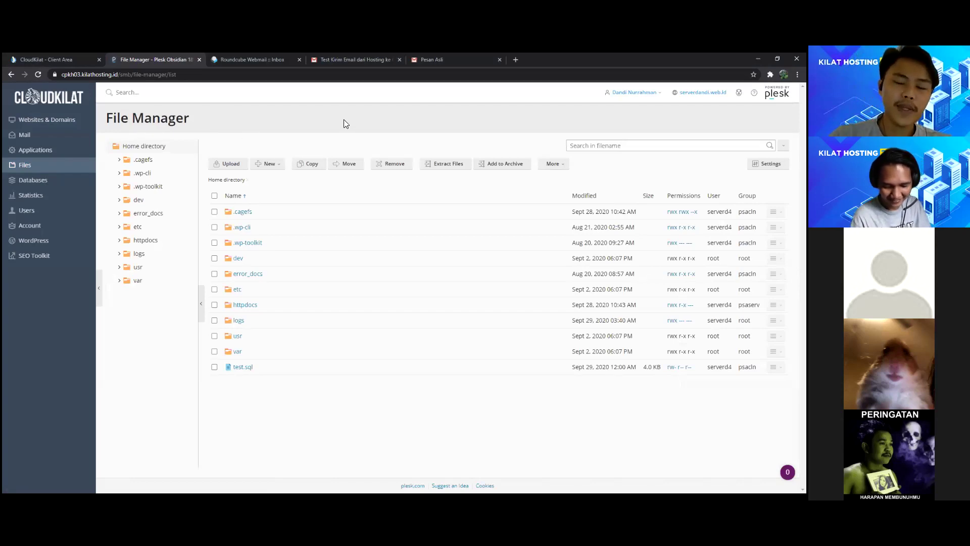
pyautogui.click(149, 165)
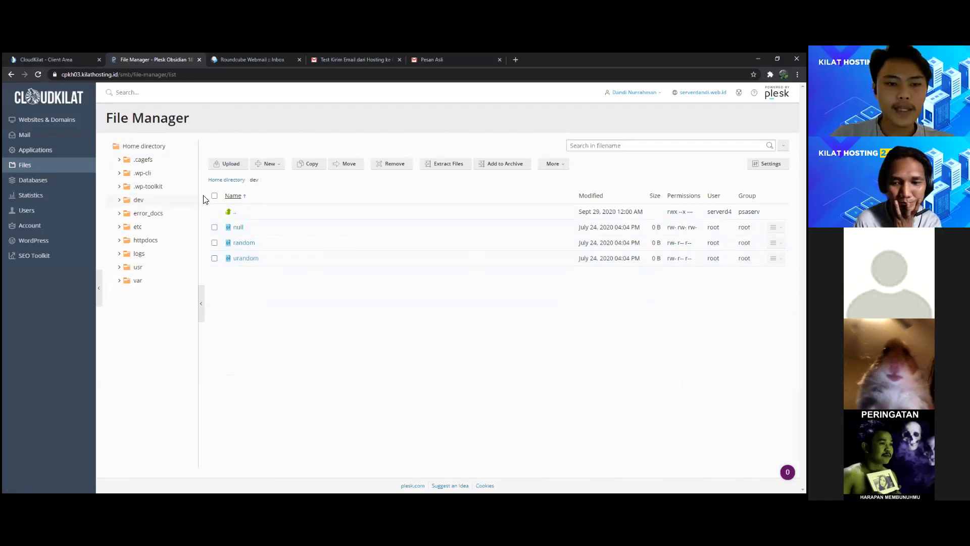
pyautogui.click(141, 147)
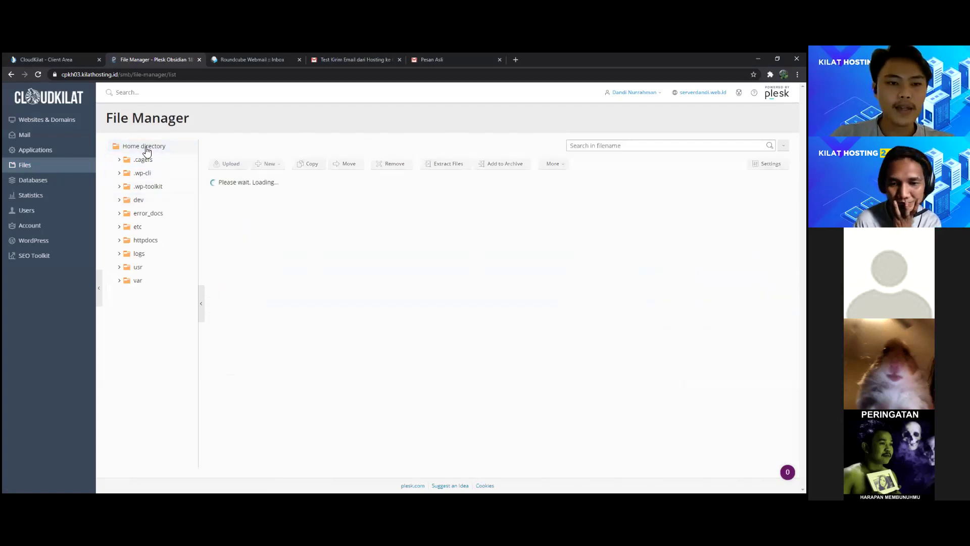
pyautogui.click(158, 241)
pyautogui.click(236, 213)
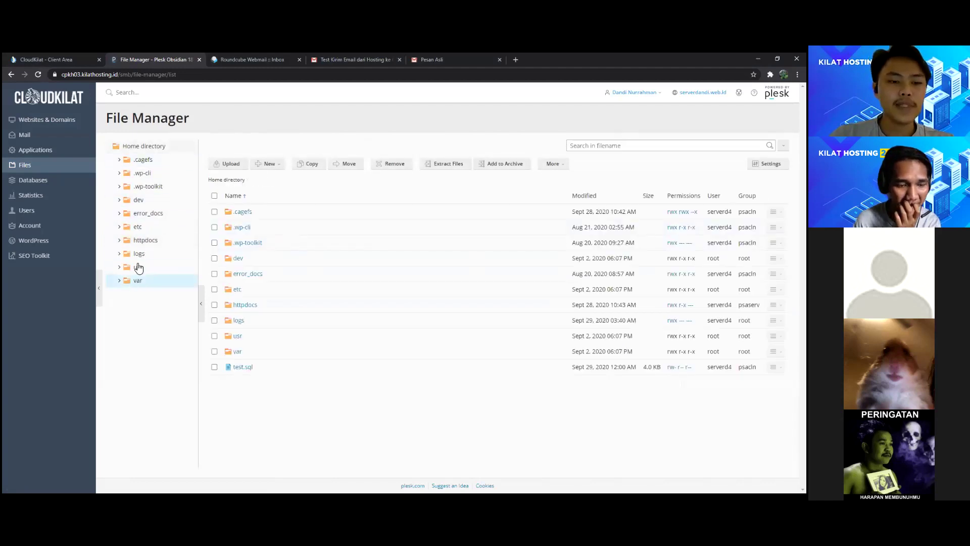
pyautogui.click(554, 163)
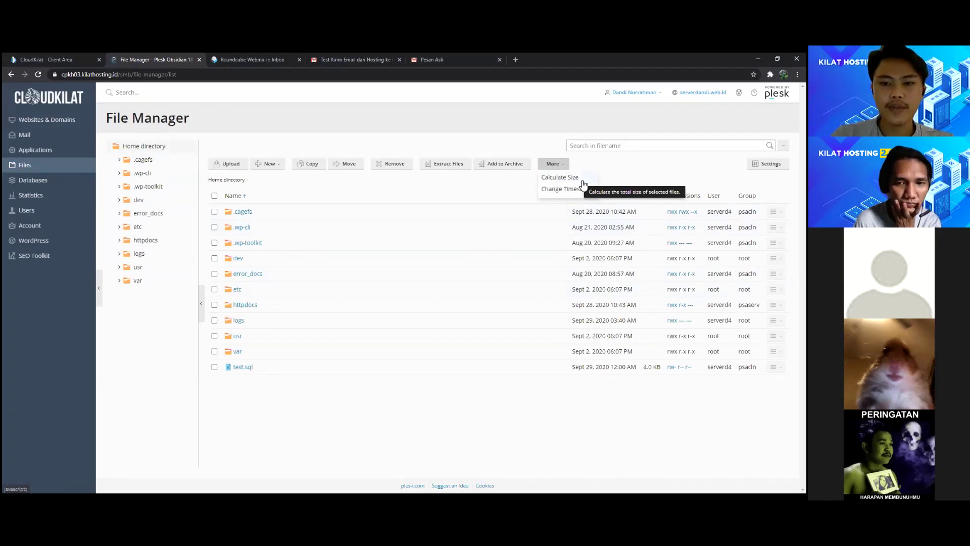
pyautogui.click(499, 174)
pyautogui.click(214, 195)
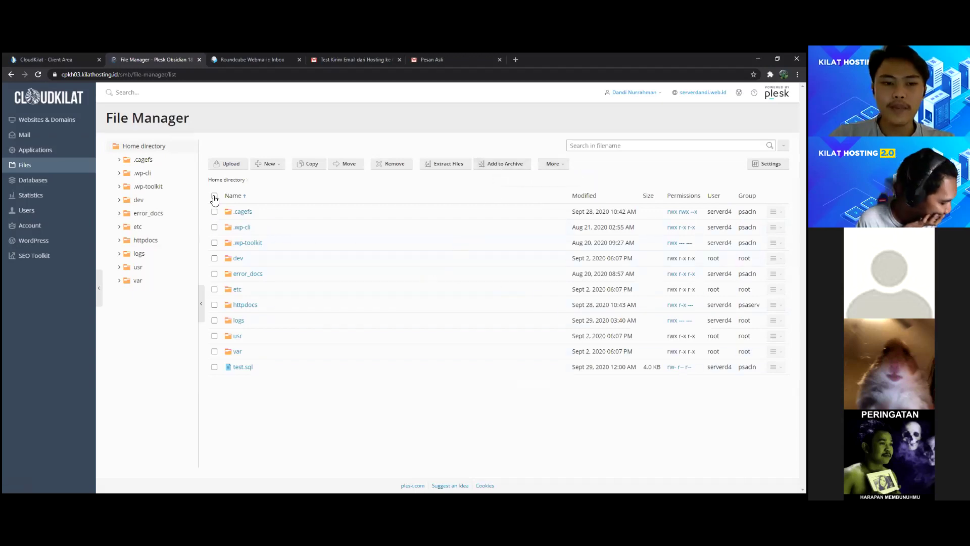
pyautogui.click(516, 171)
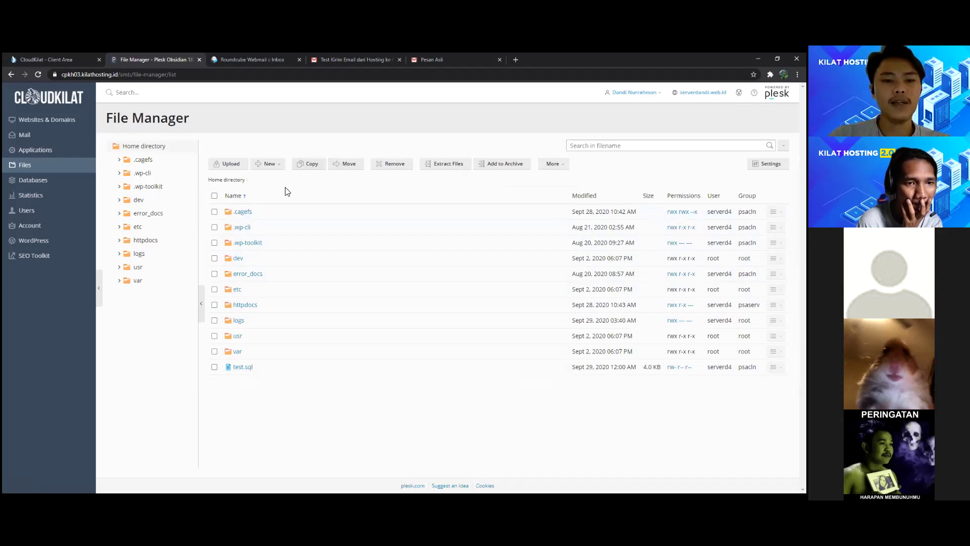
pyautogui.click(271, 167)
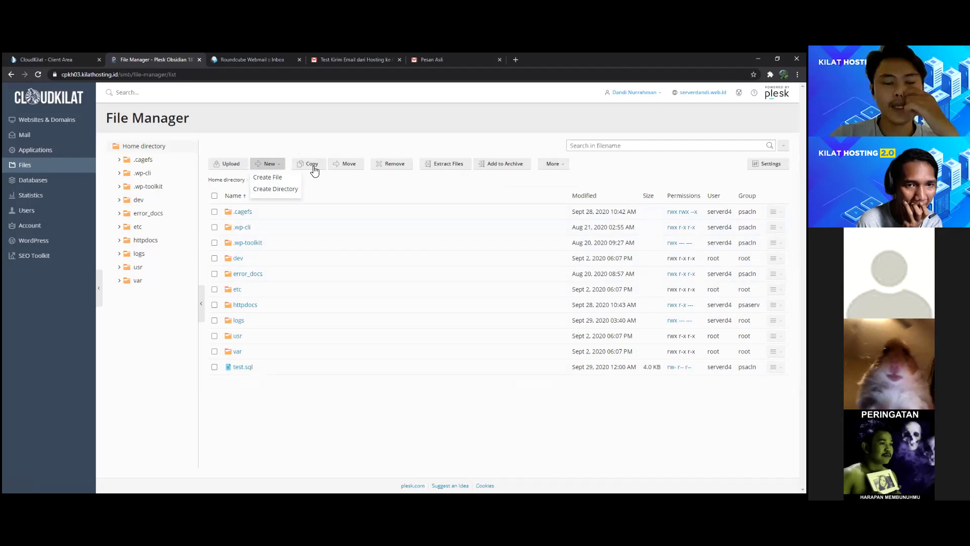
pyautogui.click(275, 138)
# Step: Upload background2.png from Pictures to the home directory and preview the Kilat Hosting 2.0 image
pyautogui.click(233, 164)
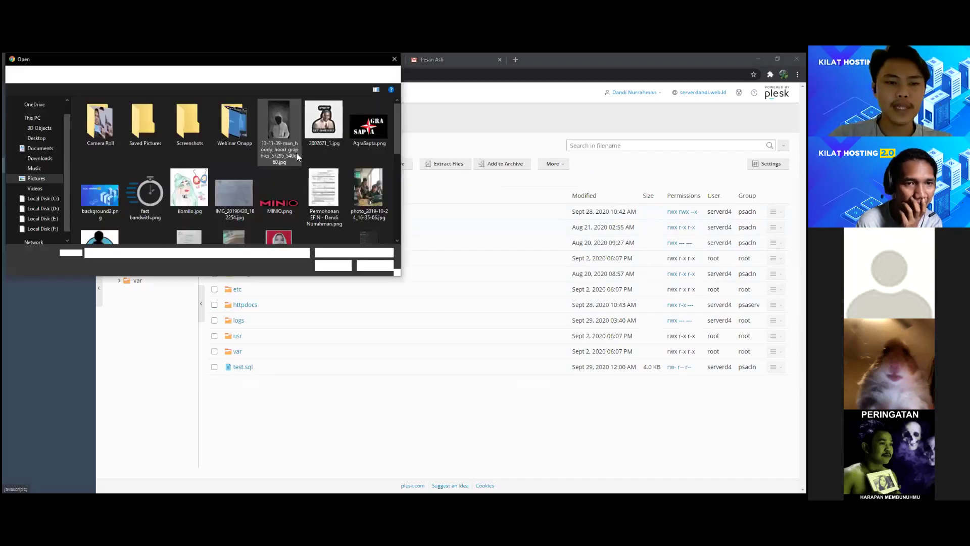
pyautogui.click(102, 196)
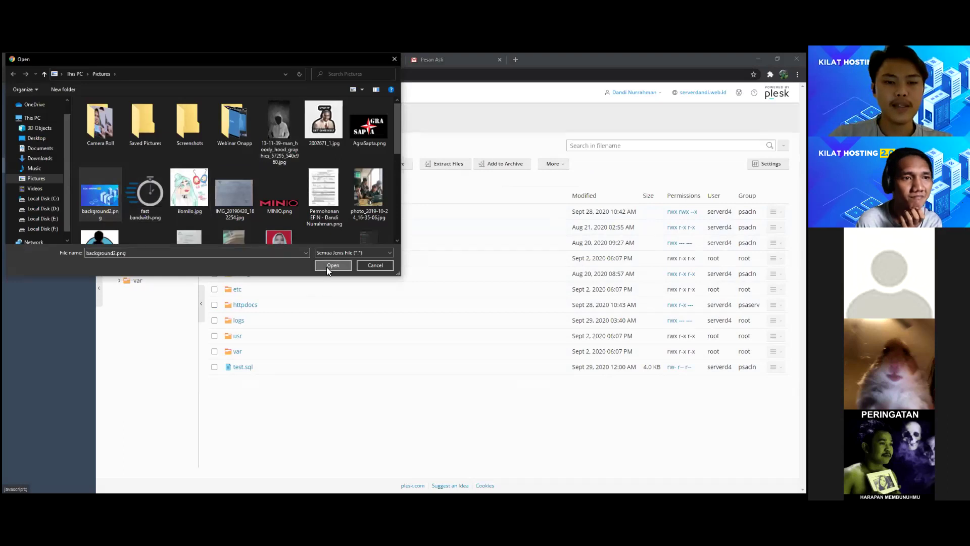
pyautogui.click(331, 266)
pyautogui.click(261, 366)
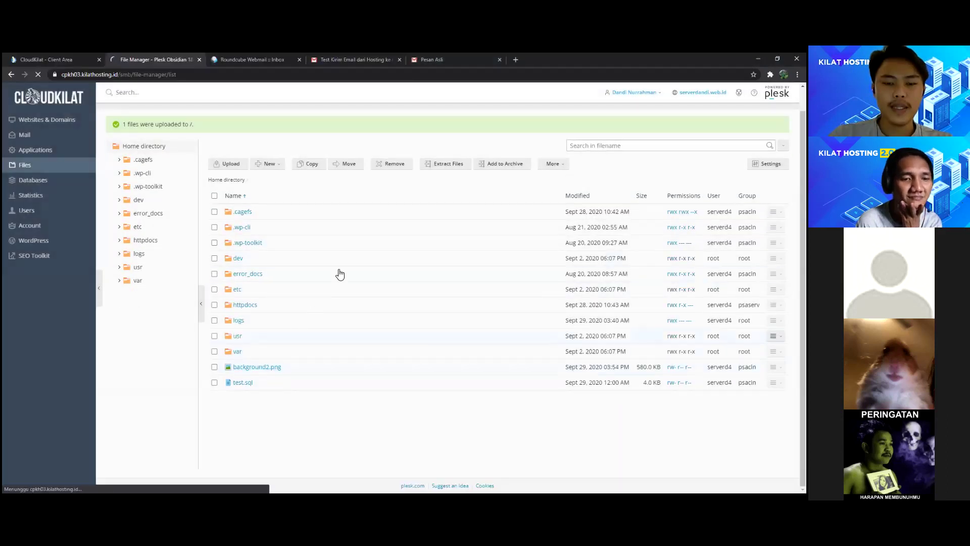
pyautogui.scroll(-2, 249, 358)
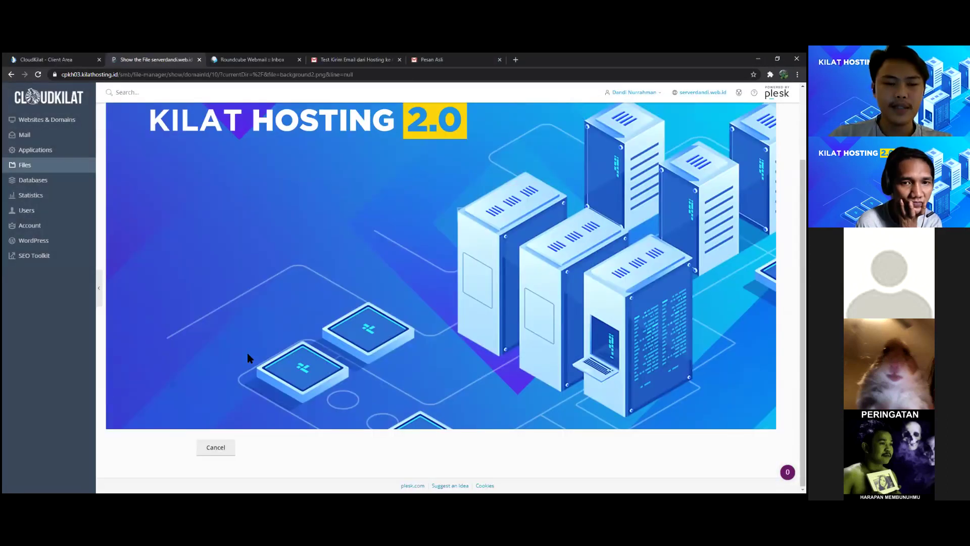
pyautogui.click(226, 449)
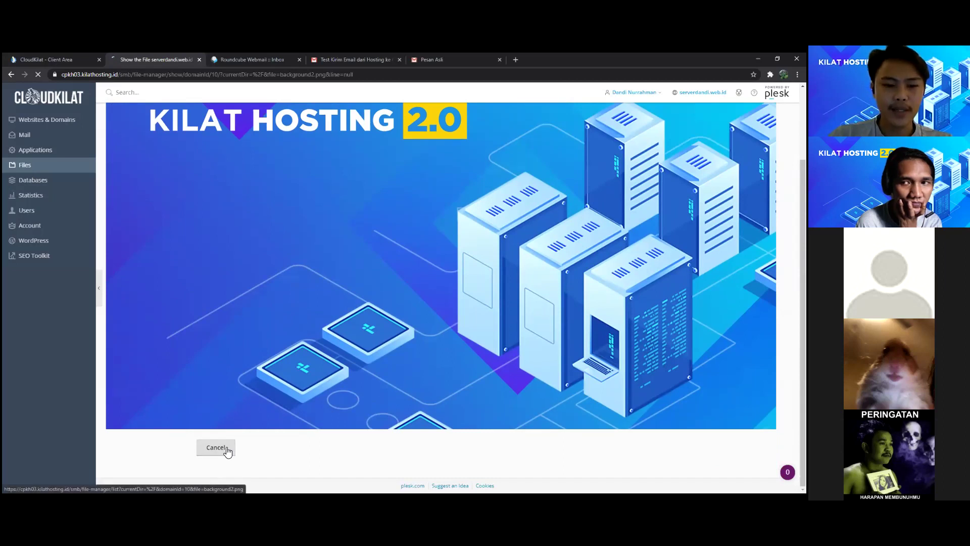
pyautogui.click(47, 156)
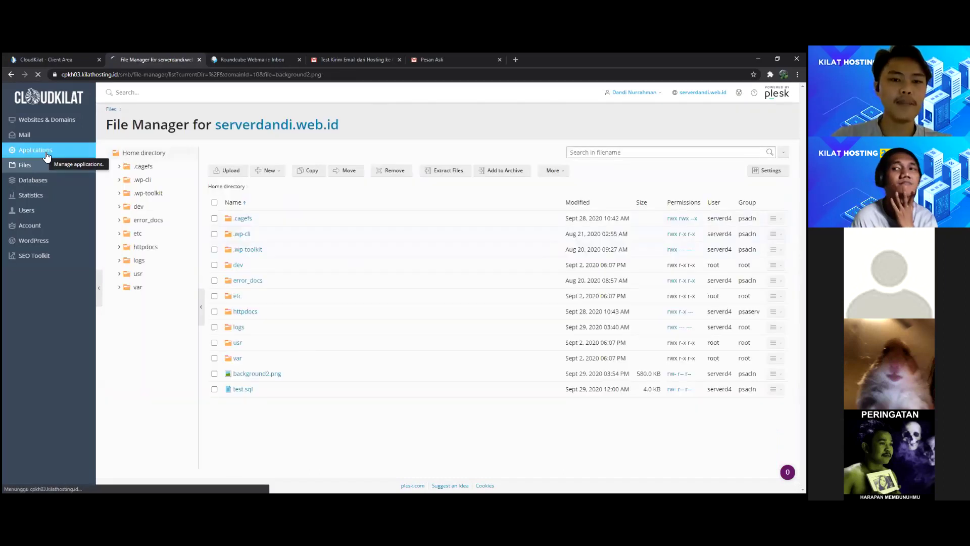
# Step: Choose Install (Custom) for WordPress on the Applications page and tick the licence acceptance
pyautogui.click(55, 124)
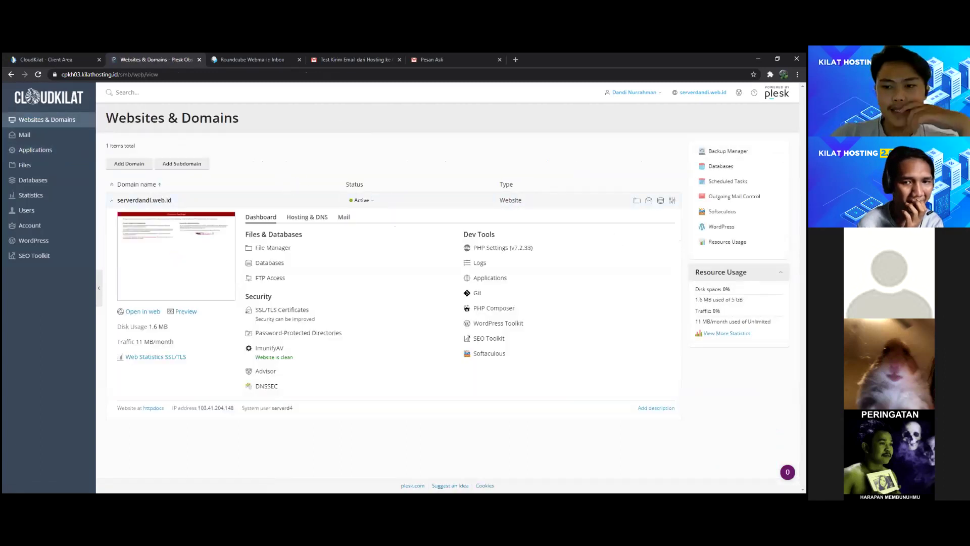
pyautogui.click(34, 241)
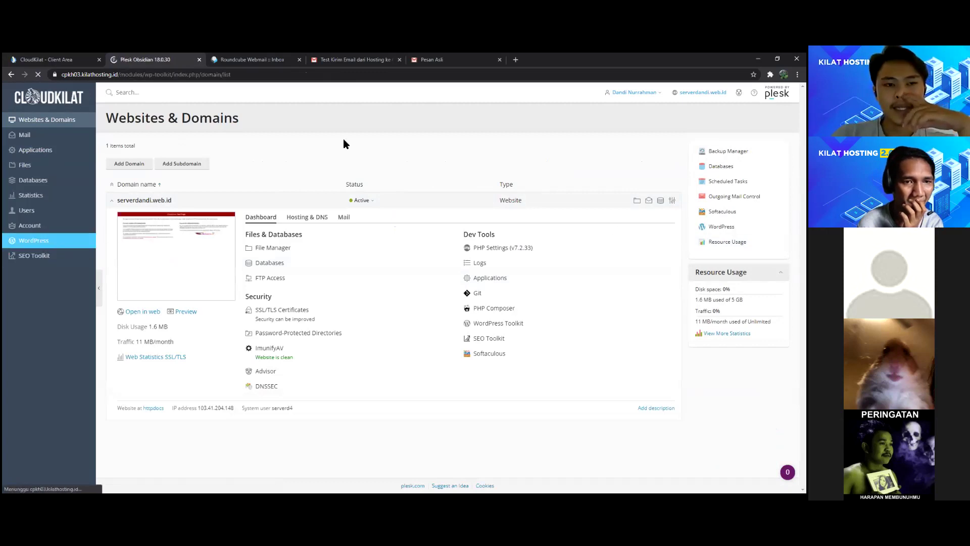
pyautogui.click(124, 171)
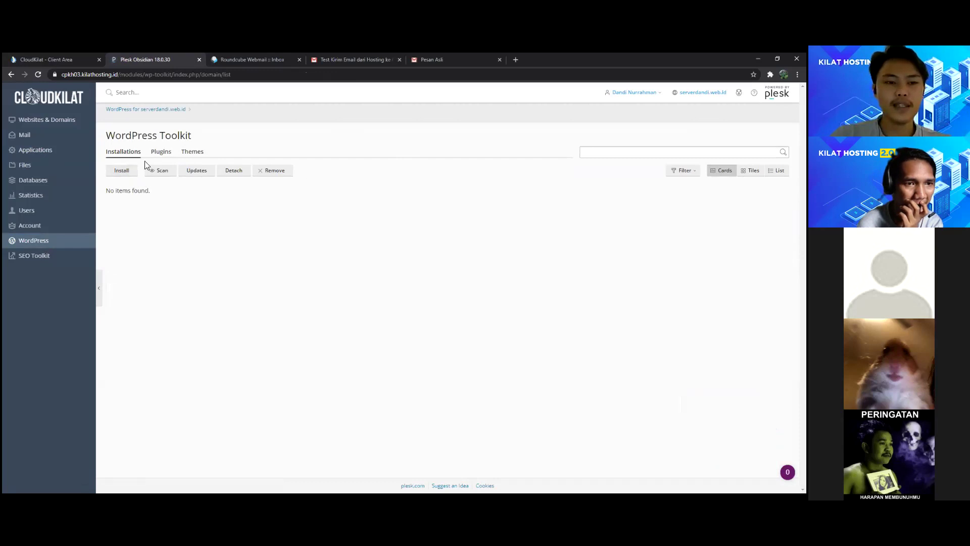
pyautogui.click(45, 151)
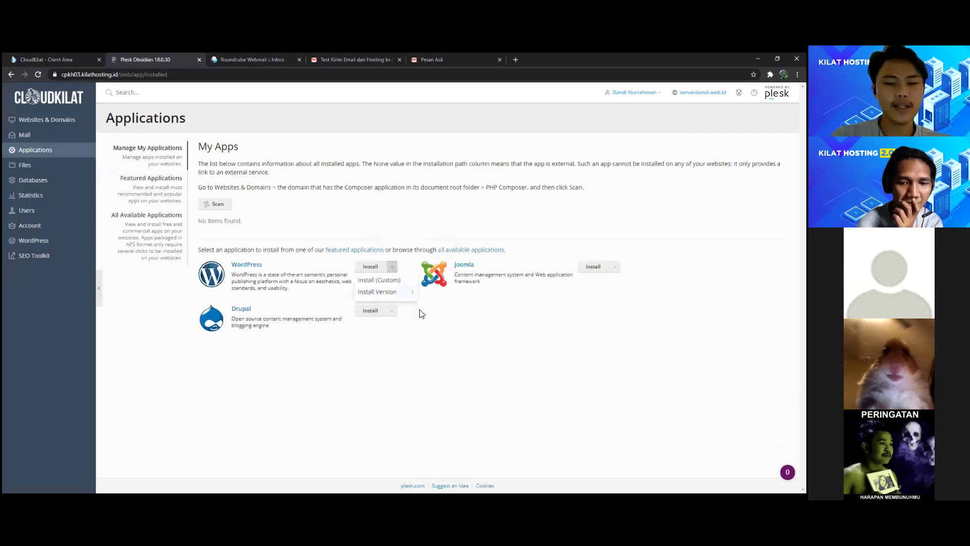
pyautogui.click(392, 266)
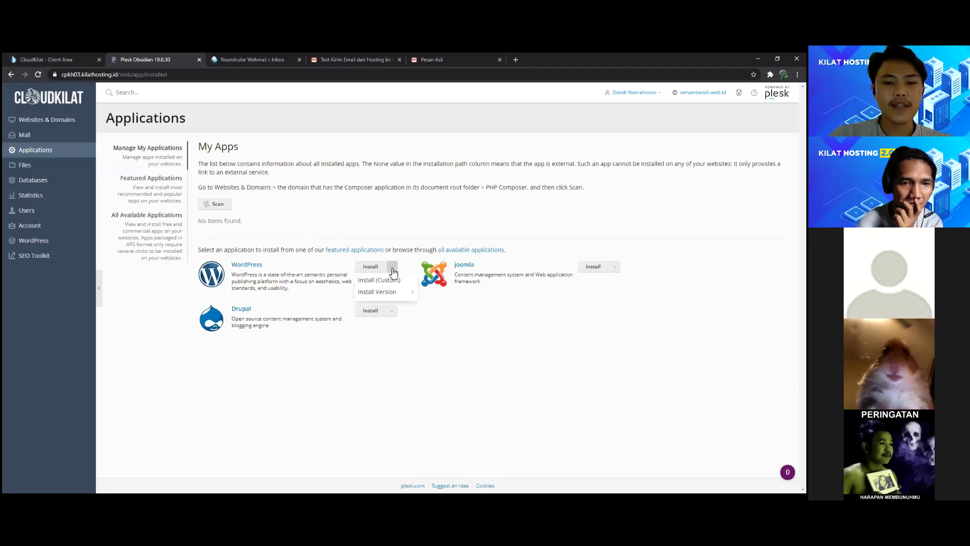
pyautogui.moveTo(378, 294)
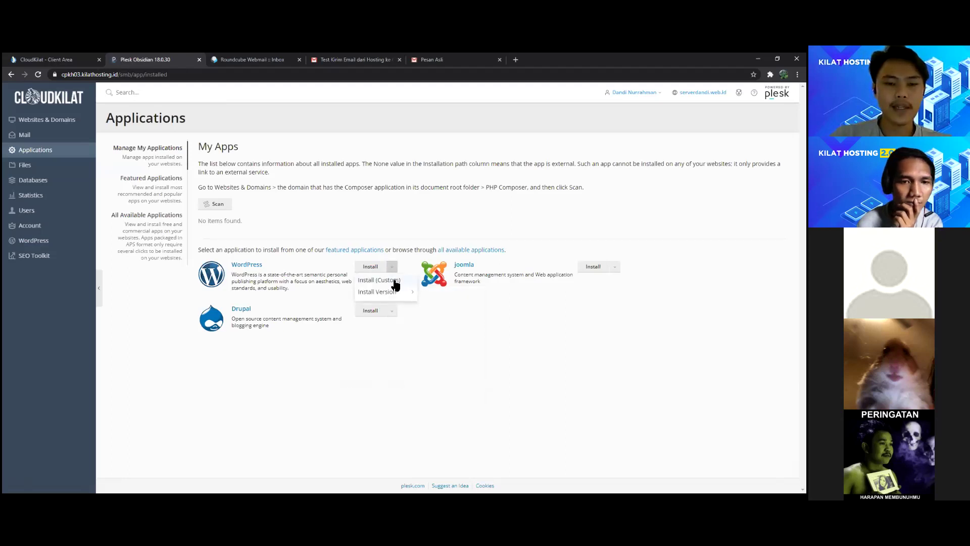
pyautogui.click(394, 283)
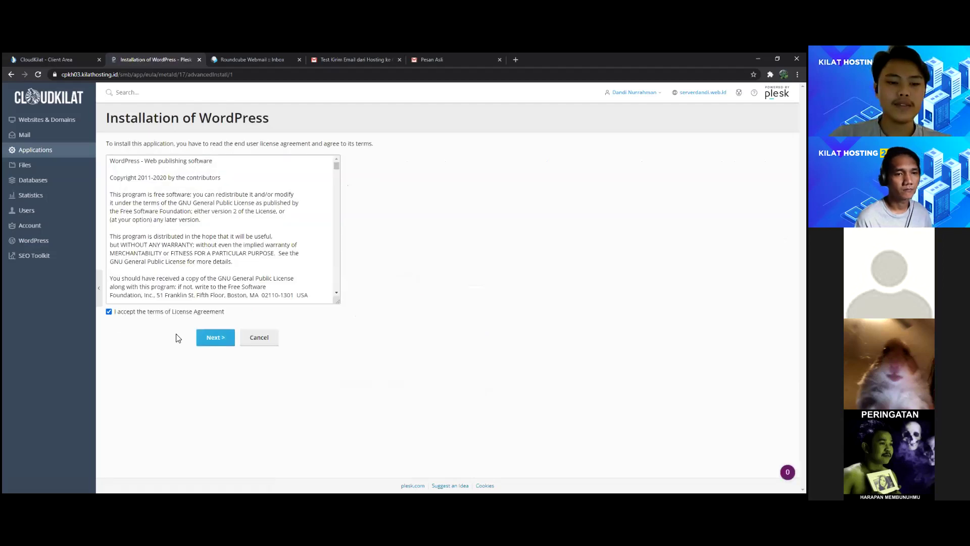
# Step: Accept the licence and review the WordPress installation settings form
pyautogui.click(223, 337)
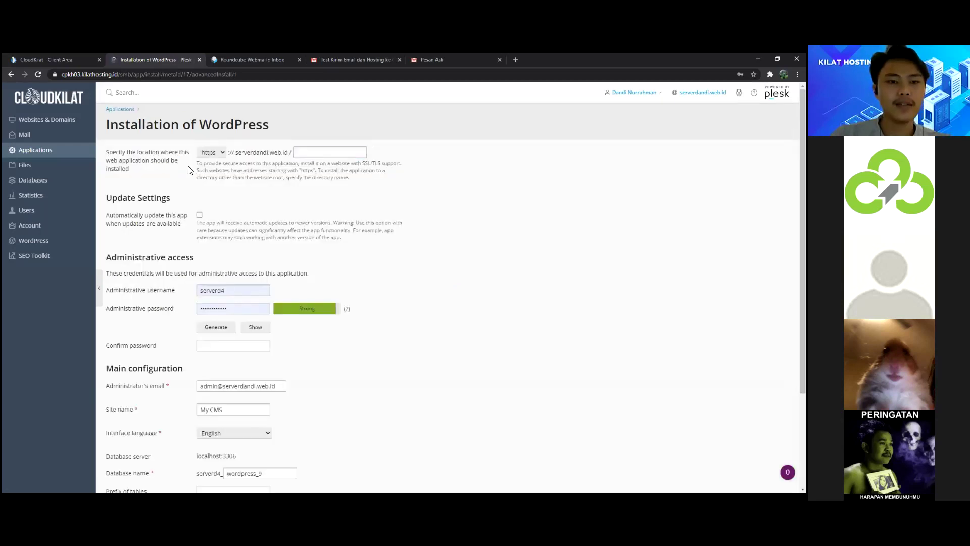
pyautogui.scroll(-3, 249, 155)
pyautogui.scroll(3, 244, 202)
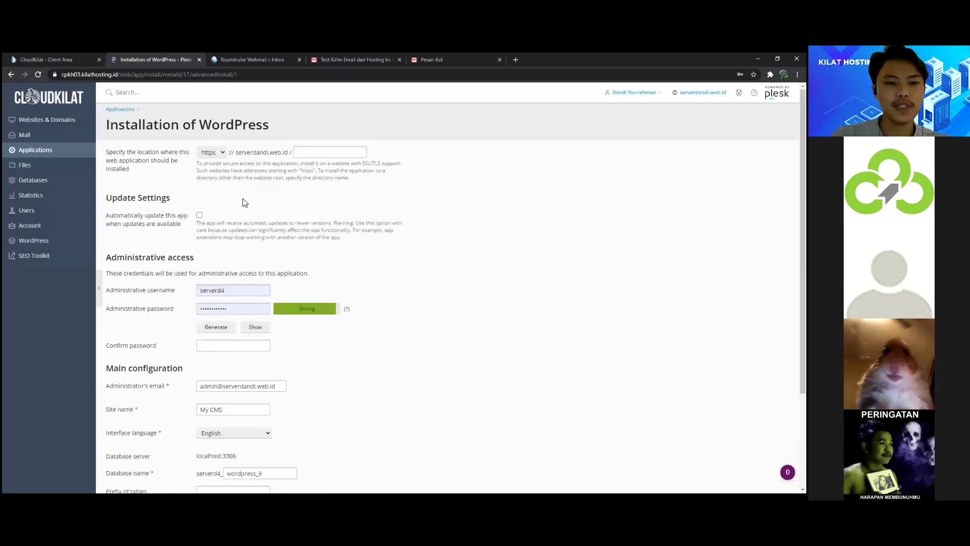
pyautogui.scroll(-3, 216, 187)
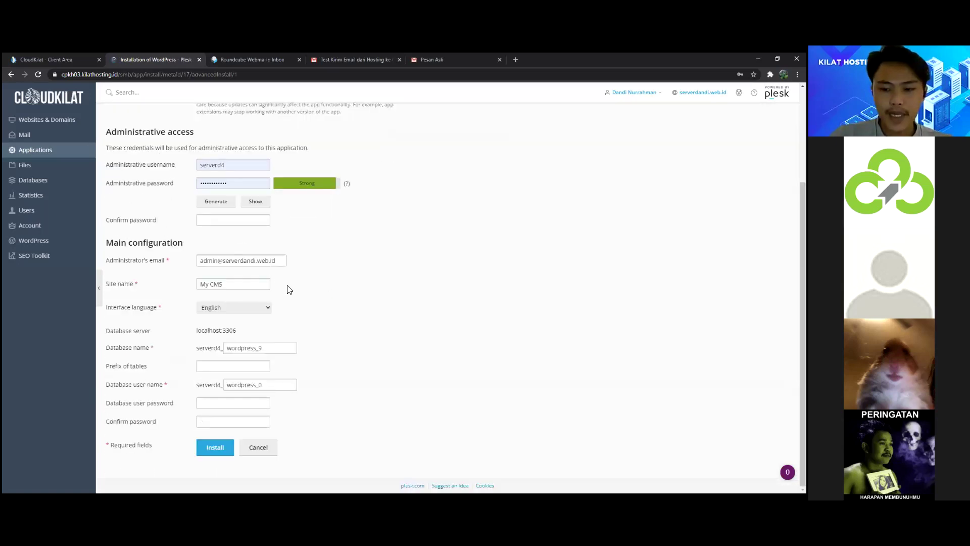
pyautogui.scroll(3, 288, 289)
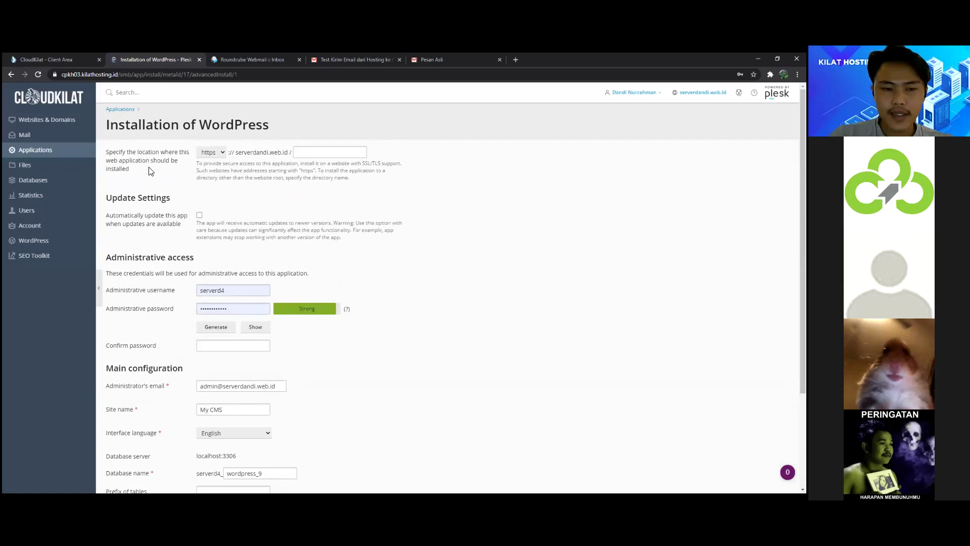
pyautogui.scroll(-3, 227, 189)
pyautogui.scroll(3, 307, 247)
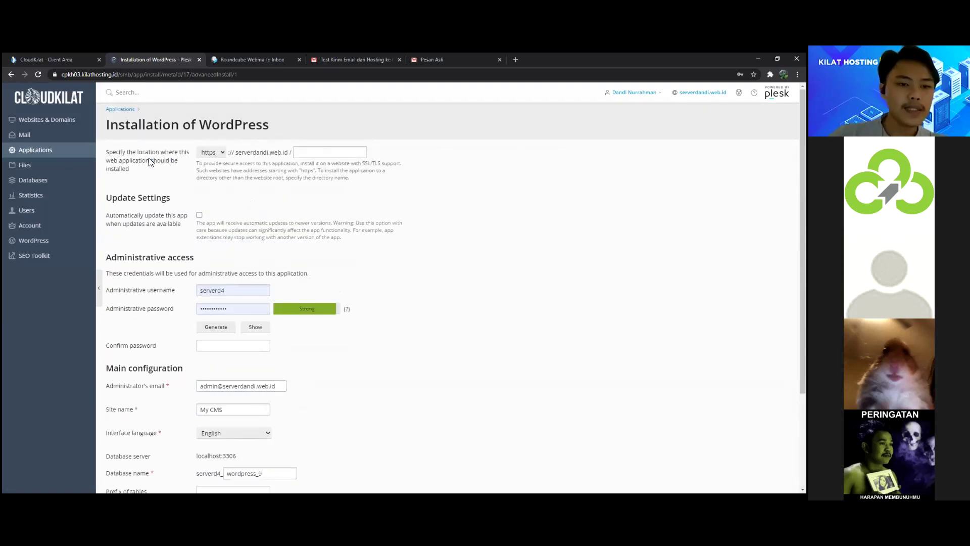
pyautogui.scroll(-3, 252, 177)
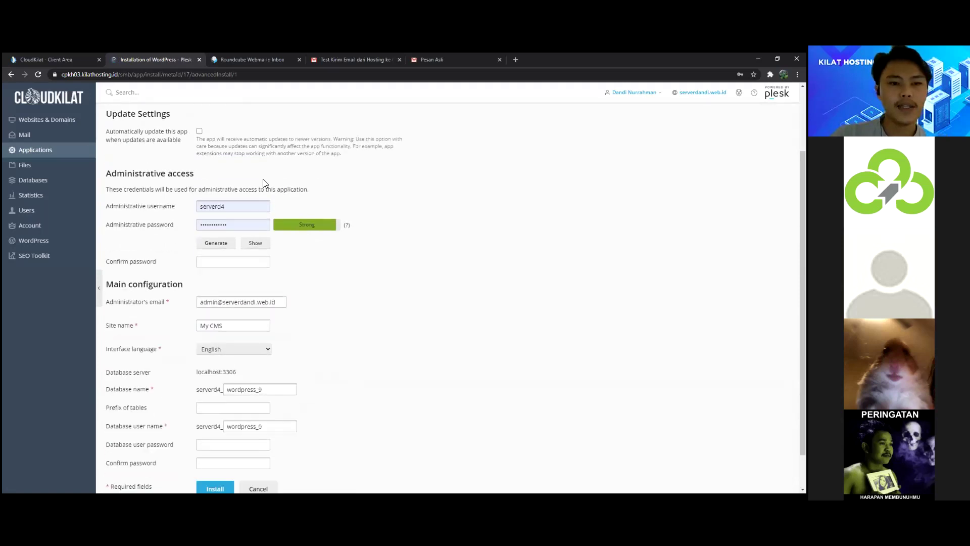
pyautogui.scroll(3, 313, 282)
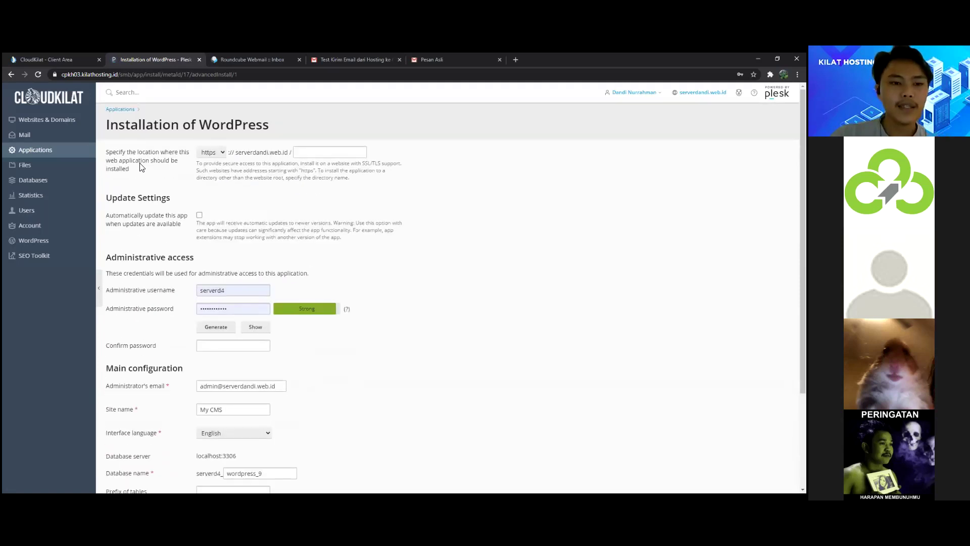
# Step: Keep the https protocol on serverdandi.web.id and leave the installation directory empty
pyautogui.click(208, 152)
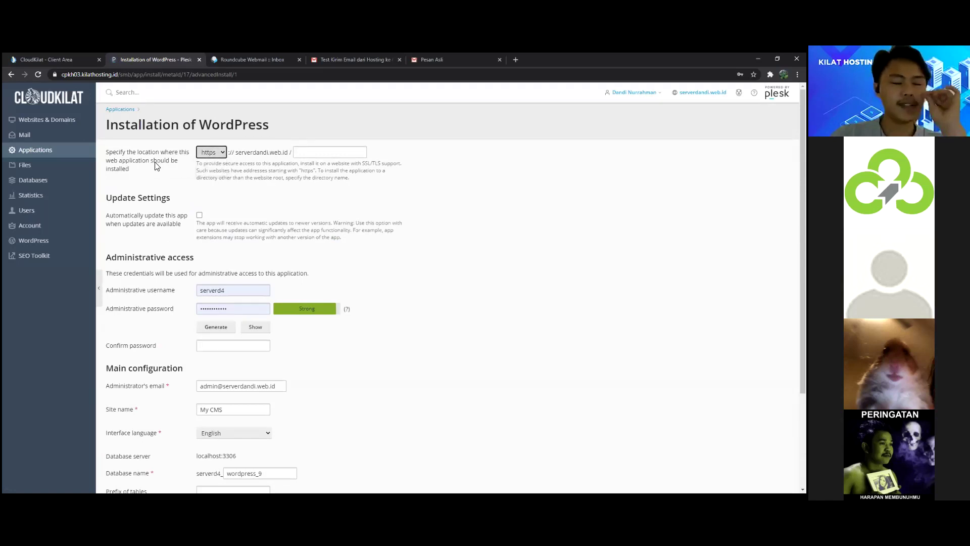
pyautogui.moveTo(235, 153); pyautogui.dragTo(301, 153)
pyautogui.click(307, 154)
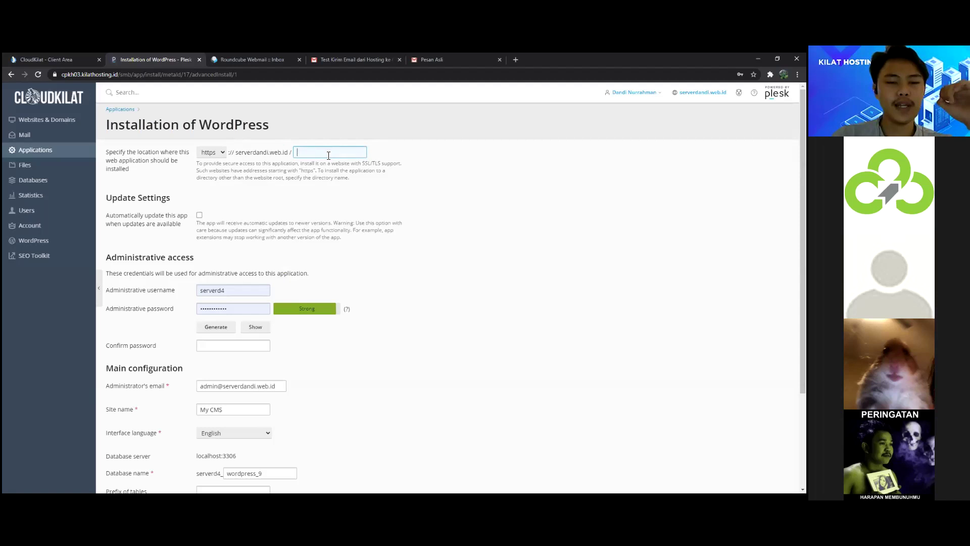
pyautogui.click(264, 171)
pyautogui.moveTo(236, 153); pyautogui.dragTo(298, 153)
pyautogui.click(164, 183)
pyautogui.scroll(-1, 164, 183)
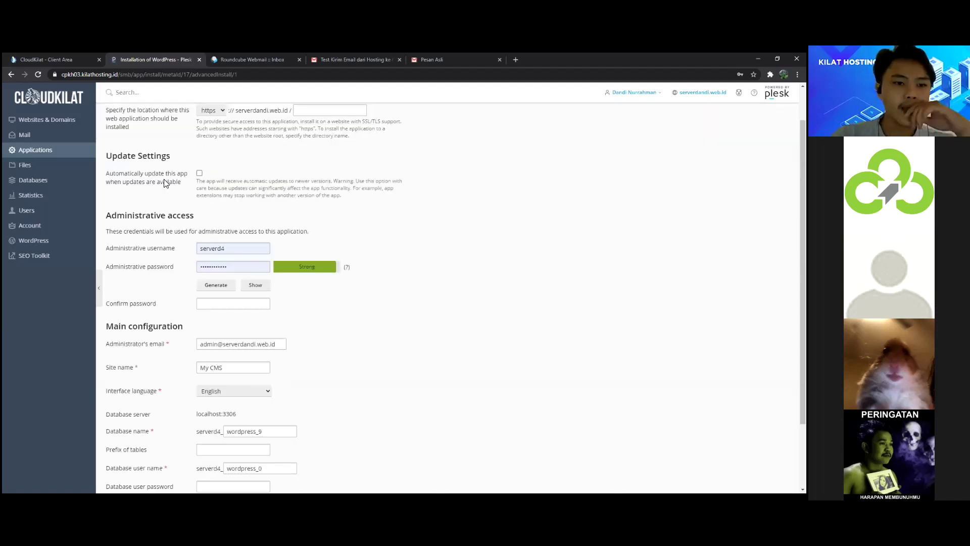
pyautogui.scroll(-1, 141, 156)
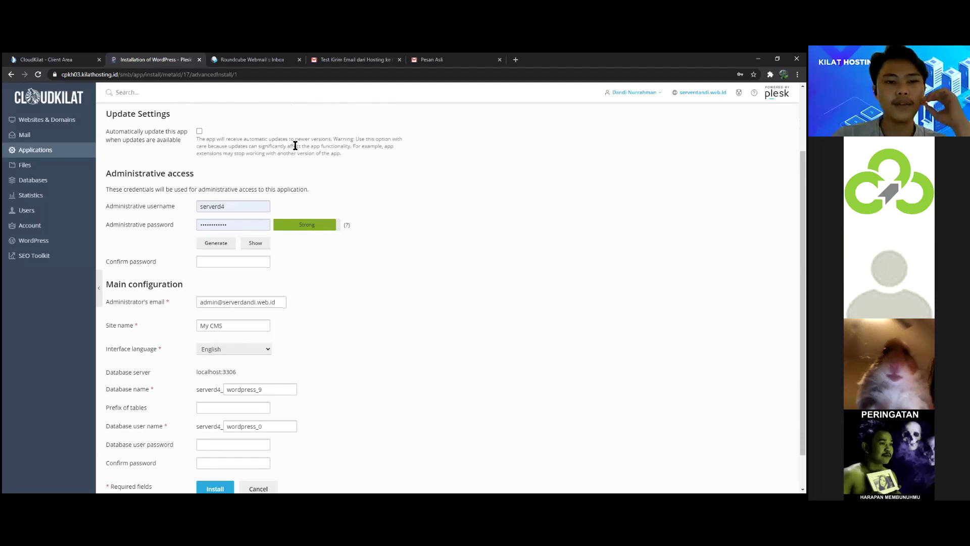
# Step: Turn on automatic updates and set the administrator username to admin
pyautogui.click(241, 138)
pyautogui.scroll(-1, 251, 136)
pyautogui.scroll(2, 249, 134)
pyautogui.scroll(-1, 249, 144)
pyautogui.click(249, 211)
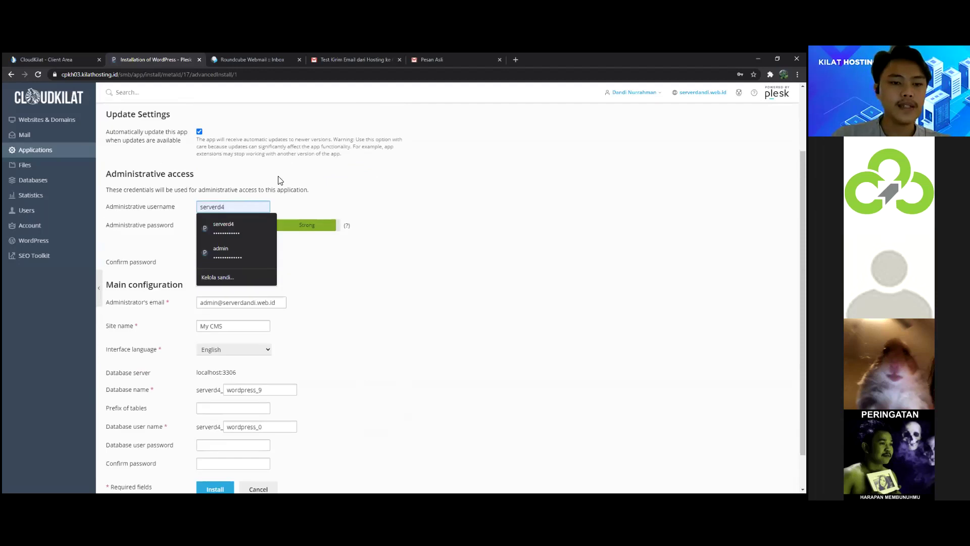
pyautogui.click(235, 227)
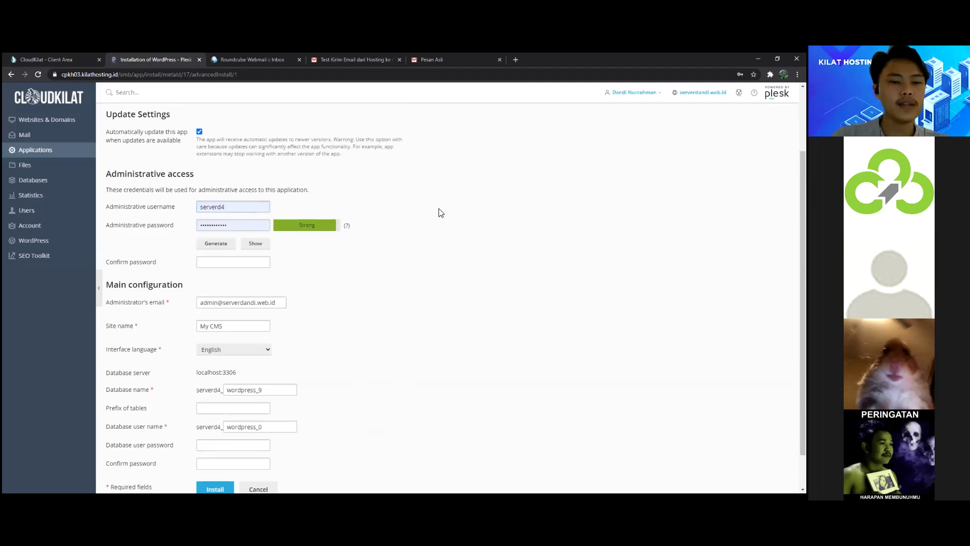
pyautogui.moveTo(103, 191); pyautogui.dragTo(321, 195)
pyautogui.click(227, 212)
pyautogui.click(271, 191)
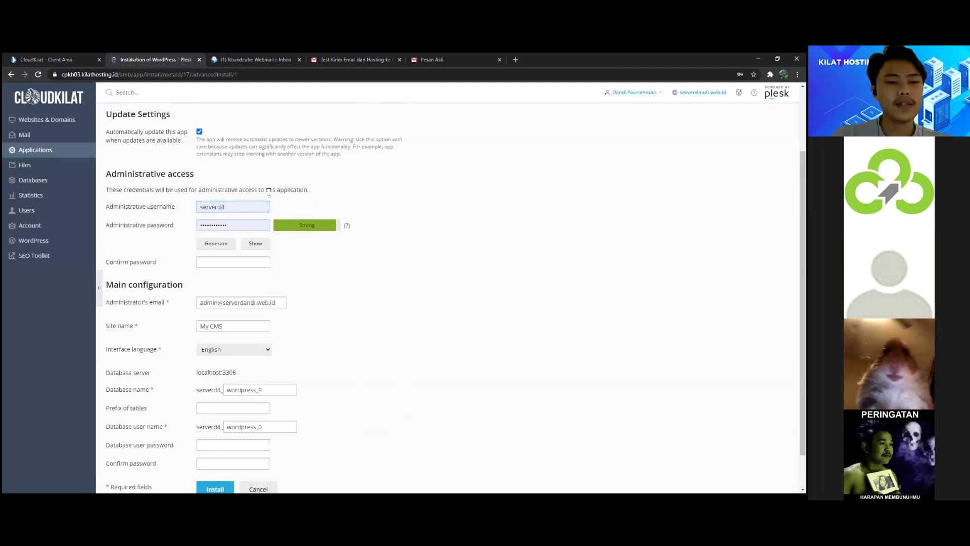
pyautogui.scroll(-1, 277, 204)
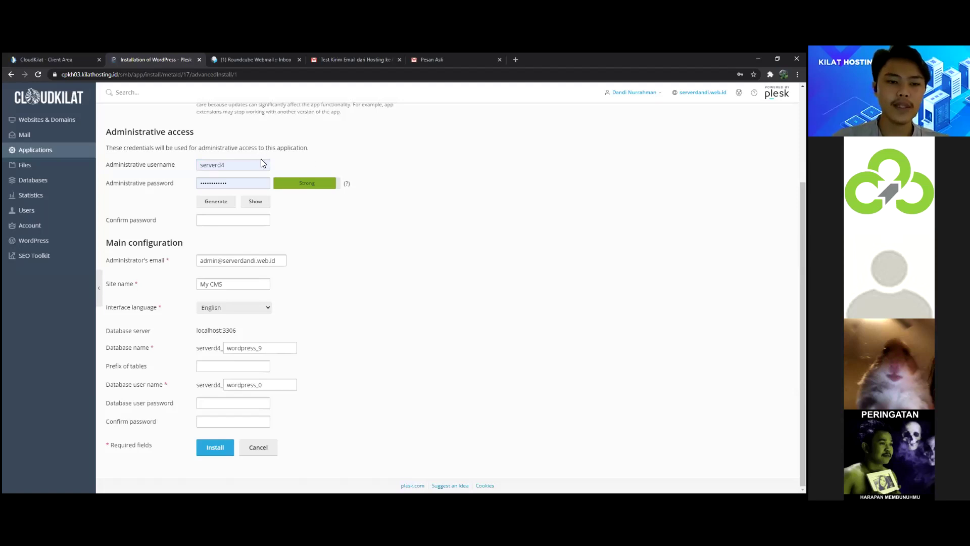
pyautogui.click(237, 165)
pyautogui.click(222, 181)
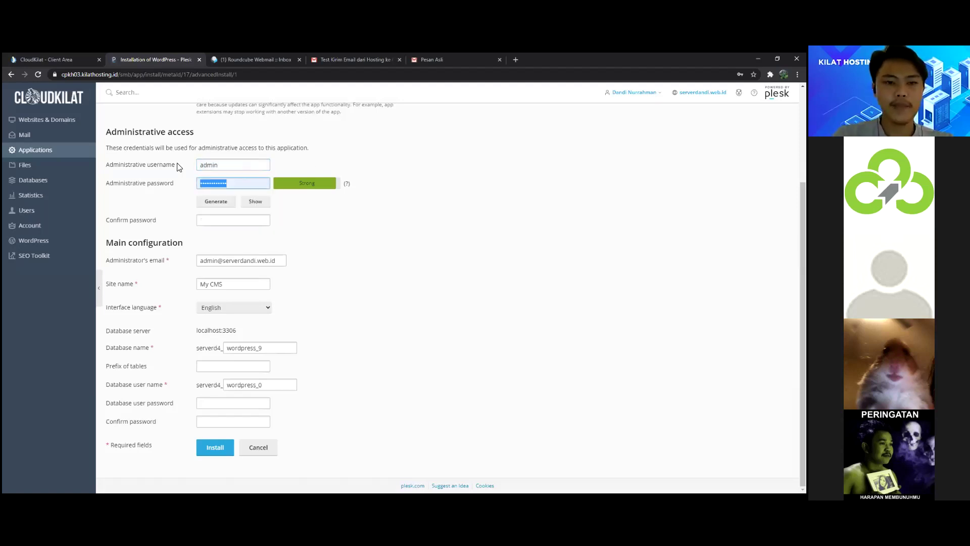
# Step: Keep the administrator email and set the site name to 'Test Hosting SMKN 1 CIMAHI'
pyautogui.moveTo(278, 260); pyautogui.dragTo(184, 265)
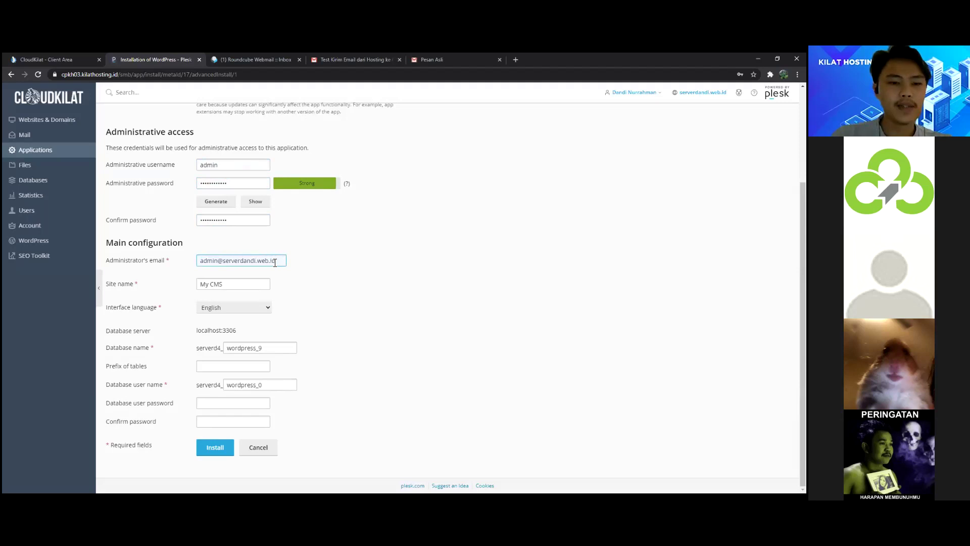
pyautogui.hotkey('ctrl', 'a')
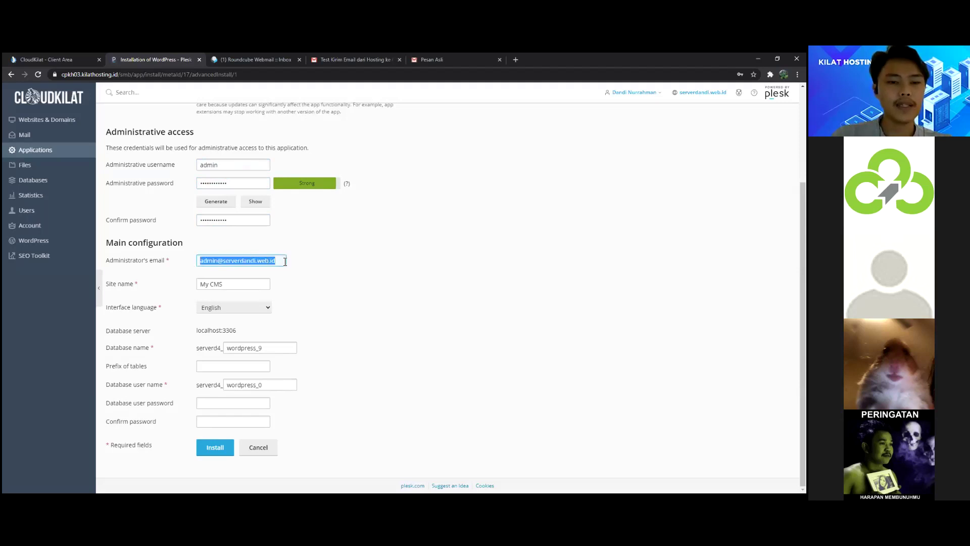
pyautogui.click(285, 261)
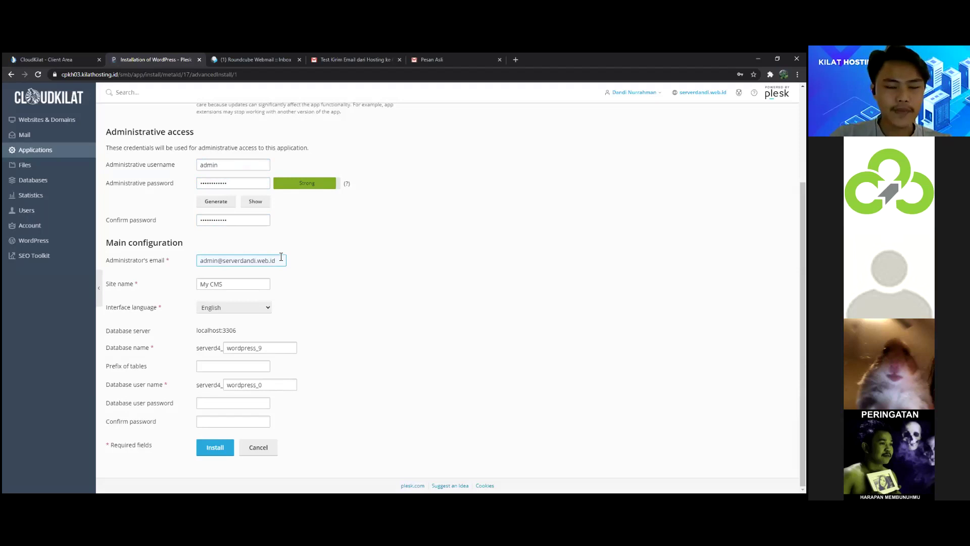
pyautogui.click(251, 284)
pyautogui.hotkey('ctrl', 'a')
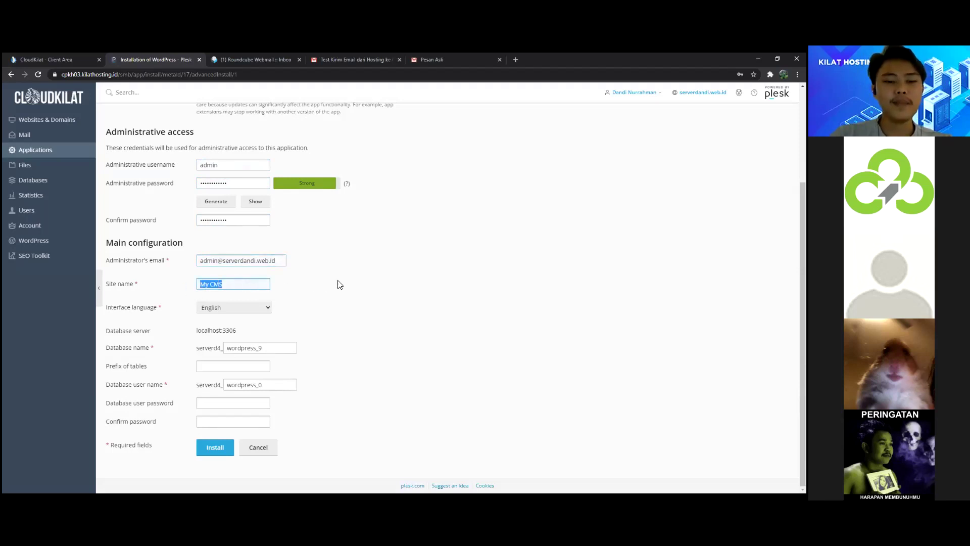
pyautogui.hotkey('ctrl', 'v')
pyautogui.write('AHI')
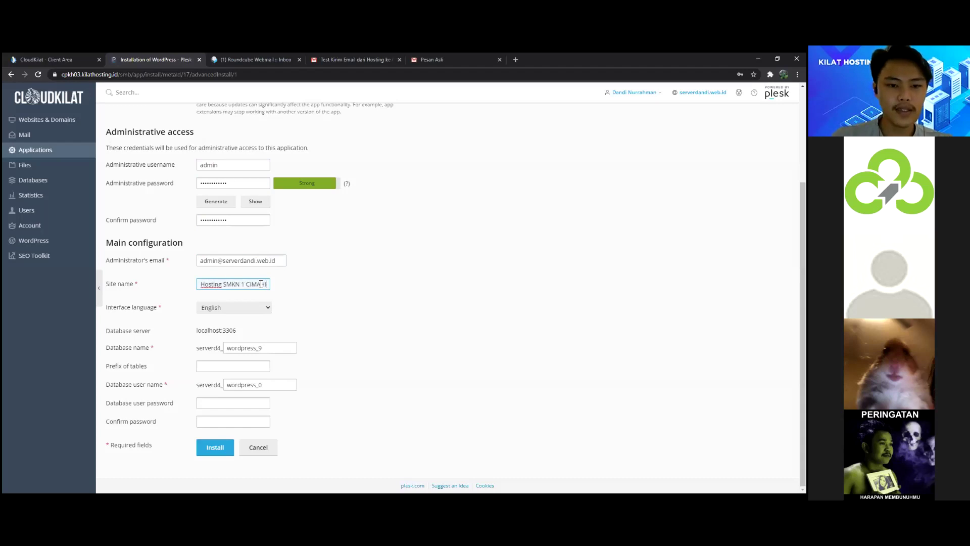
pyautogui.press('Home')
pyautogui.tripleClick(261, 284)
pyautogui.click(296, 283)
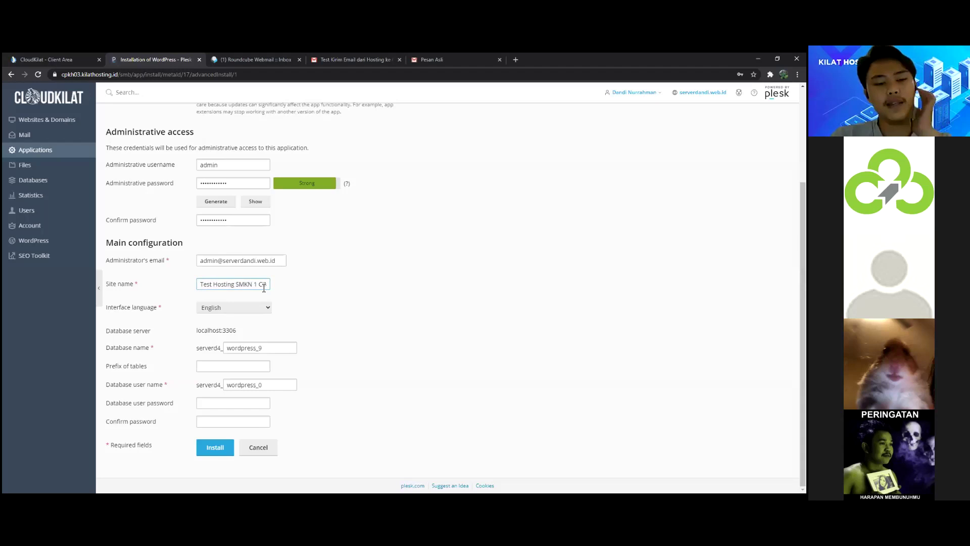
# Step: Set the WordPress interface language to Indonesia
pyautogui.click(267, 307)
pyautogui.scroll(-2, 239, 343)
pyautogui.scroll(2, 238, 347)
pyautogui.scroll(-2, 245, 424)
pyautogui.click(242, 418)
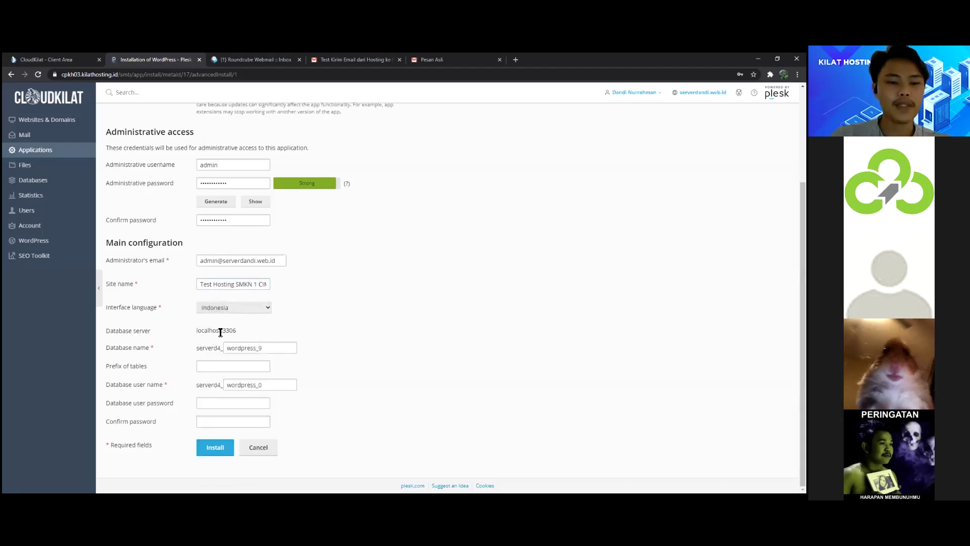
# Step: Review the database server localhost:3306 and the database name serverd4_wordpress_9
pyautogui.moveTo(197, 333); pyautogui.dragTo(250, 334)
pyautogui.click(283, 330)
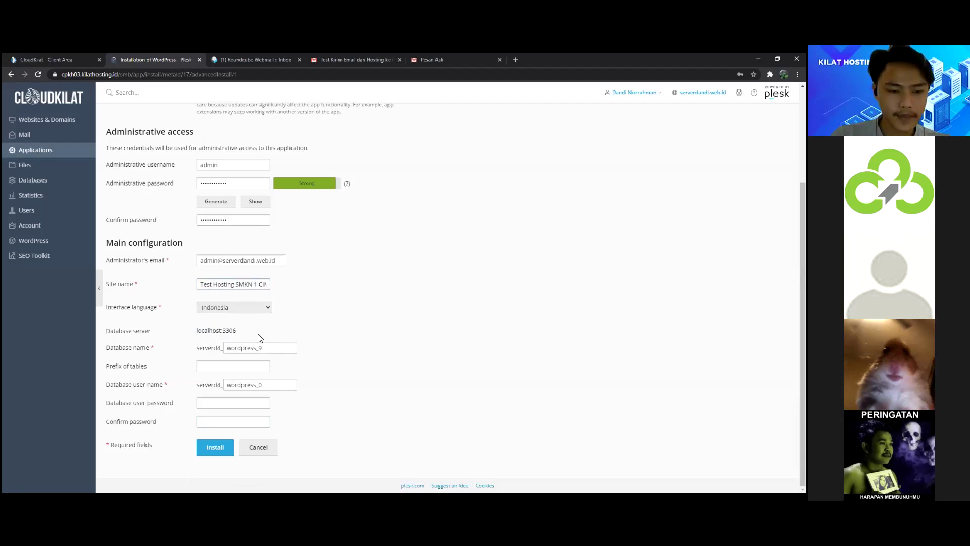
pyautogui.moveTo(248, 334); pyautogui.dragTo(107, 334)
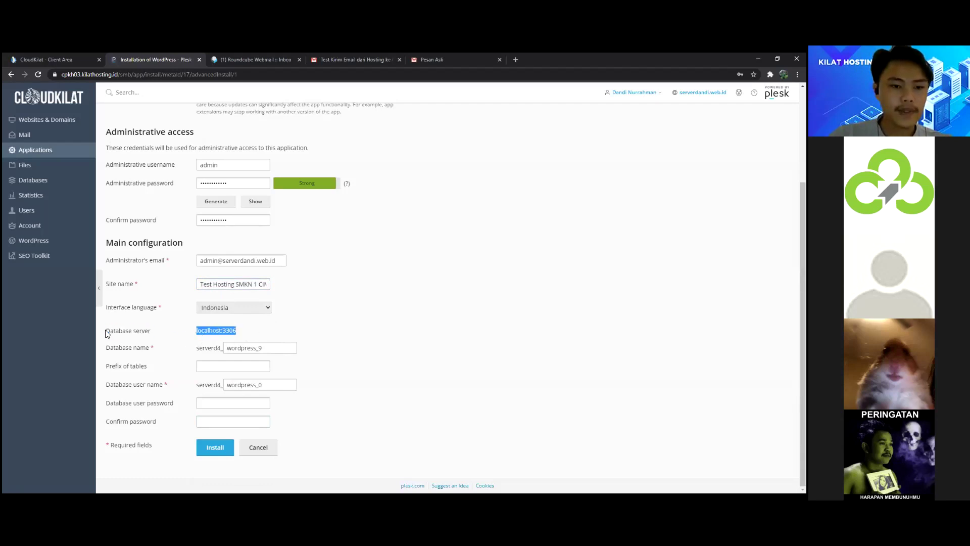
pyautogui.doubleClick(216, 349)
pyautogui.click(268, 349)
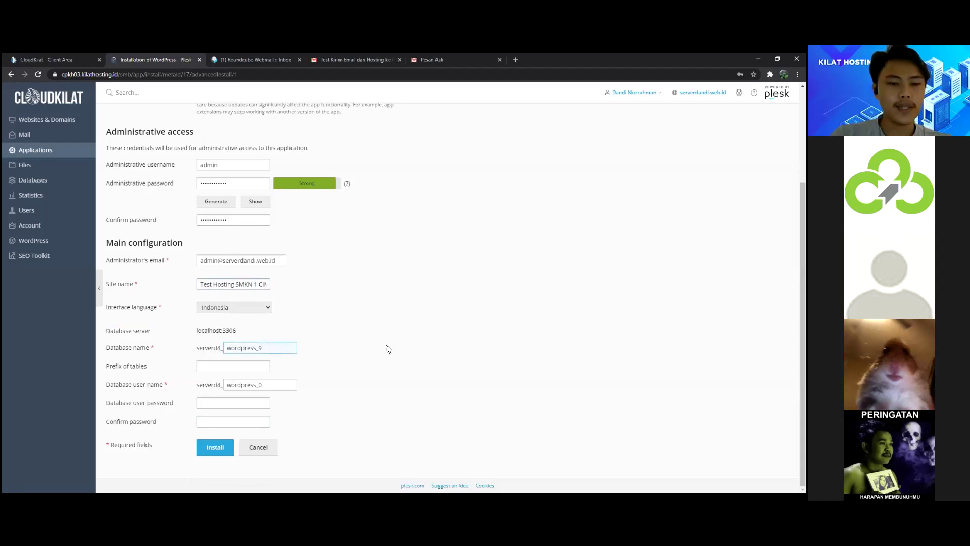
pyautogui.moveTo(285, 349); pyautogui.dragTo(226, 351)
pyautogui.click(326, 349)
pyautogui.click(213, 350)
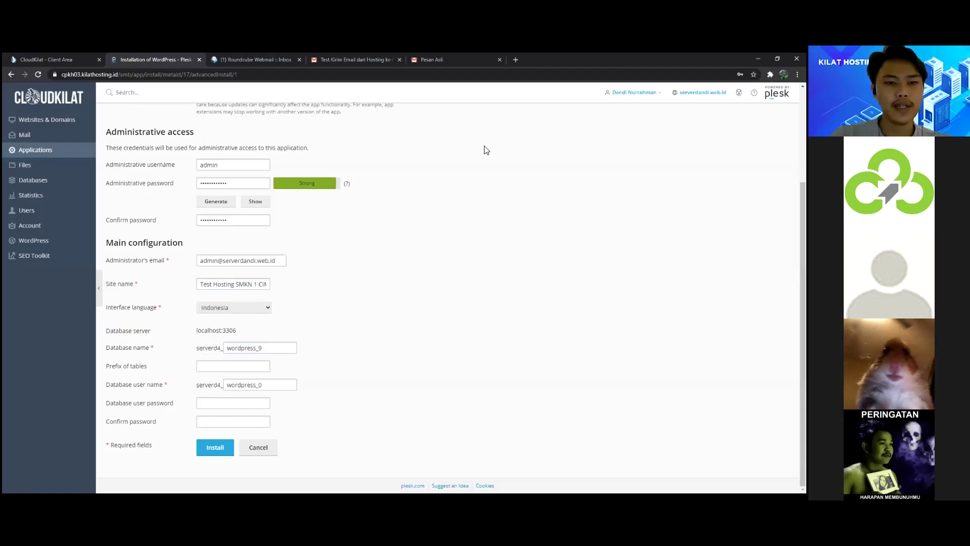
# Step: Fill both database user password fields with a saved password and start the installation
pyautogui.click(221, 404)
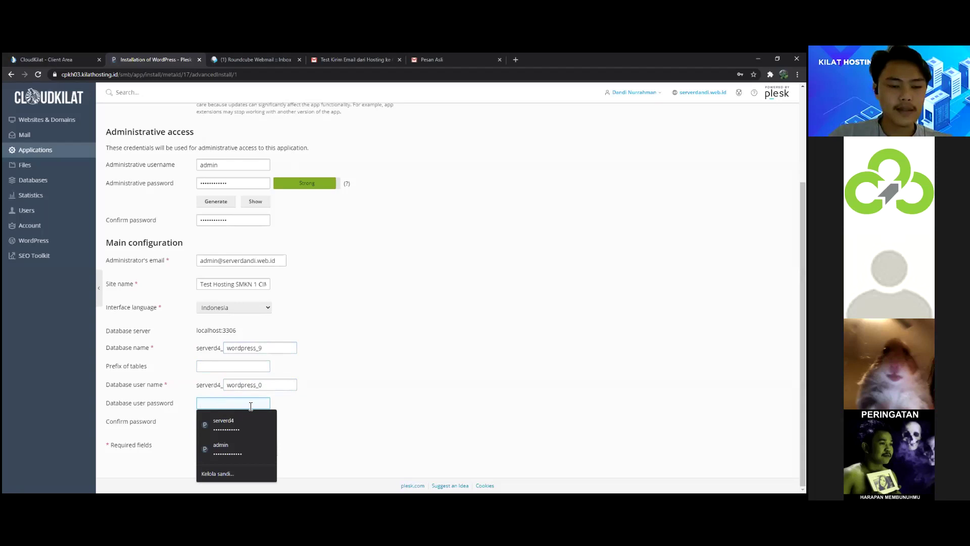
pyautogui.click(227, 404)
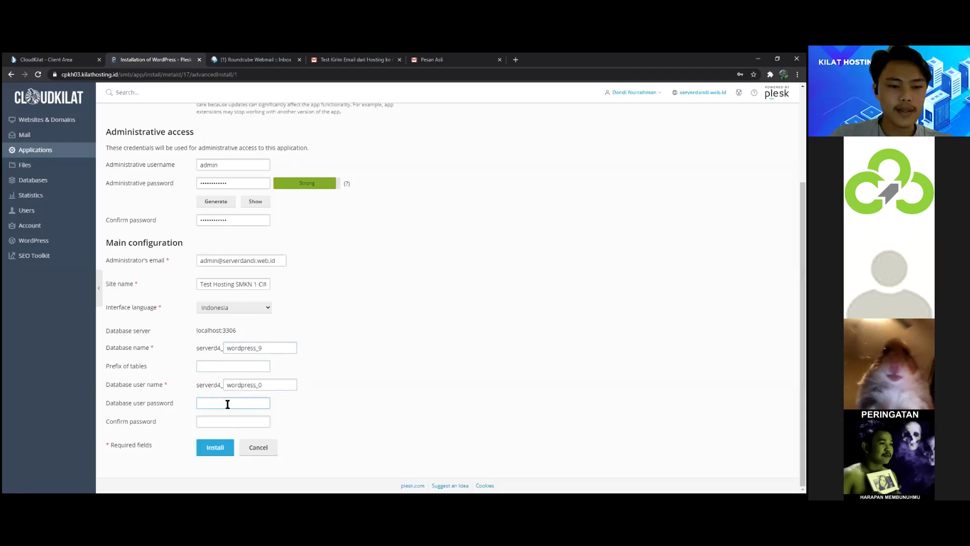
pyautogui.click(227, 404)
pyautogui.click(213, 405)
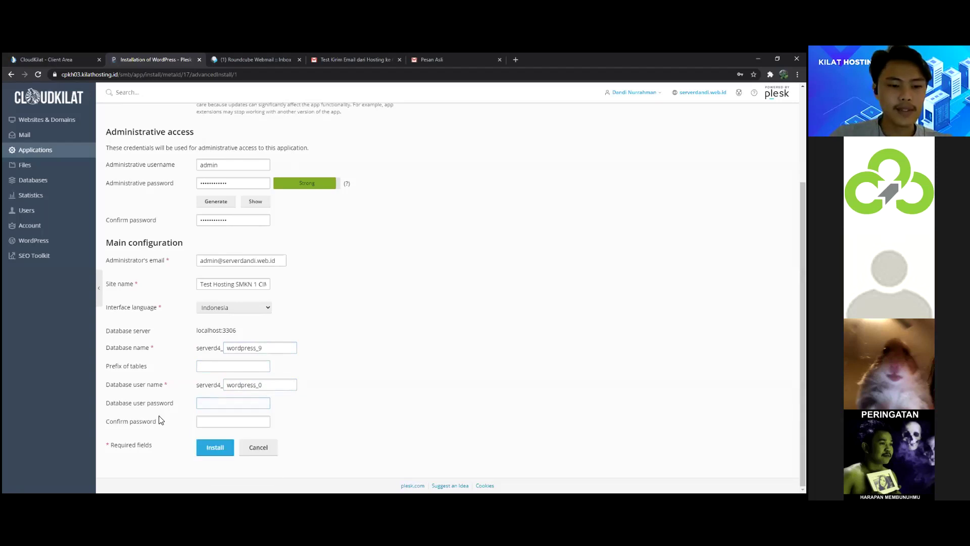
pyautogui.click(244, 405)
pyautogui.click(228, 417)
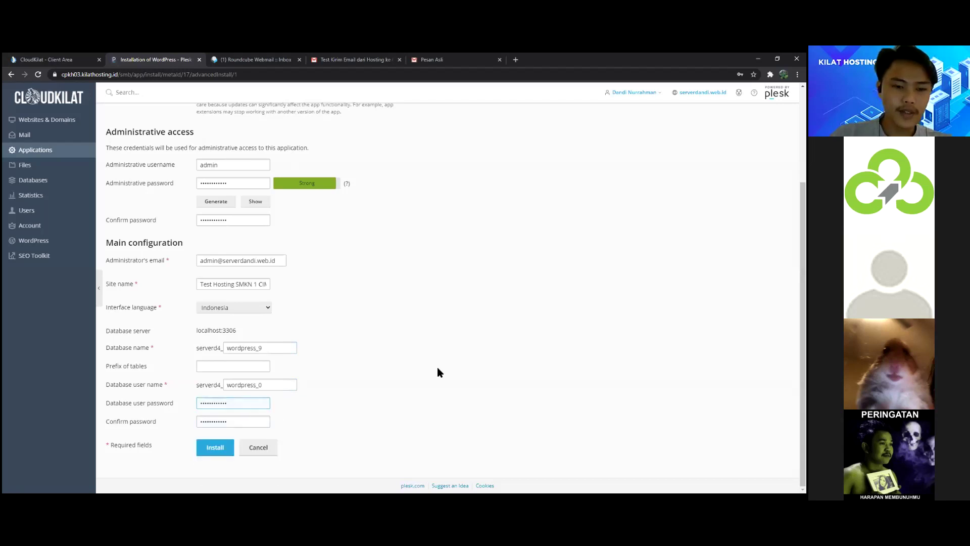
pyautogui.click(216, 447)
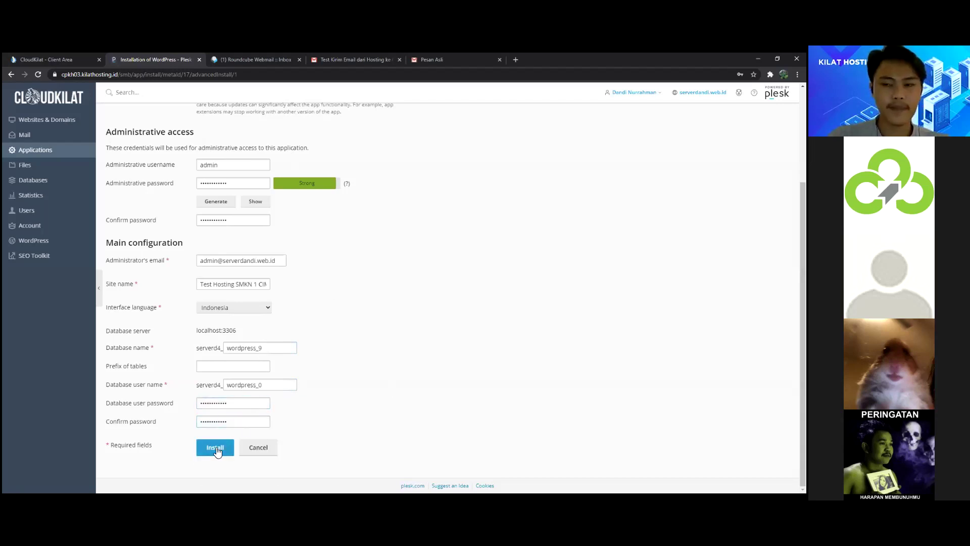
# Step: Dismiss the password prompt and read the newest Roundcube message while WordPress installs
pyautogui.click(456, 230)
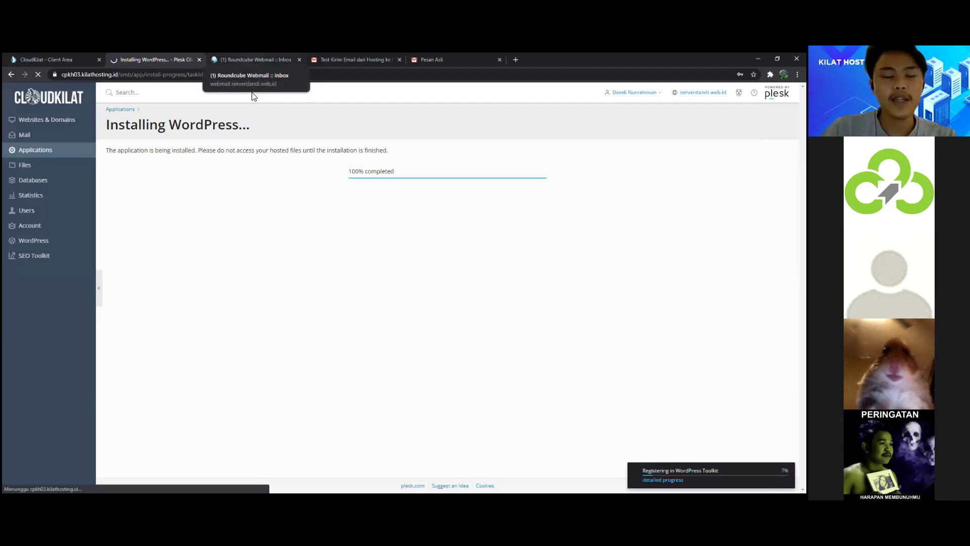
pyautogui.click(255, 59)
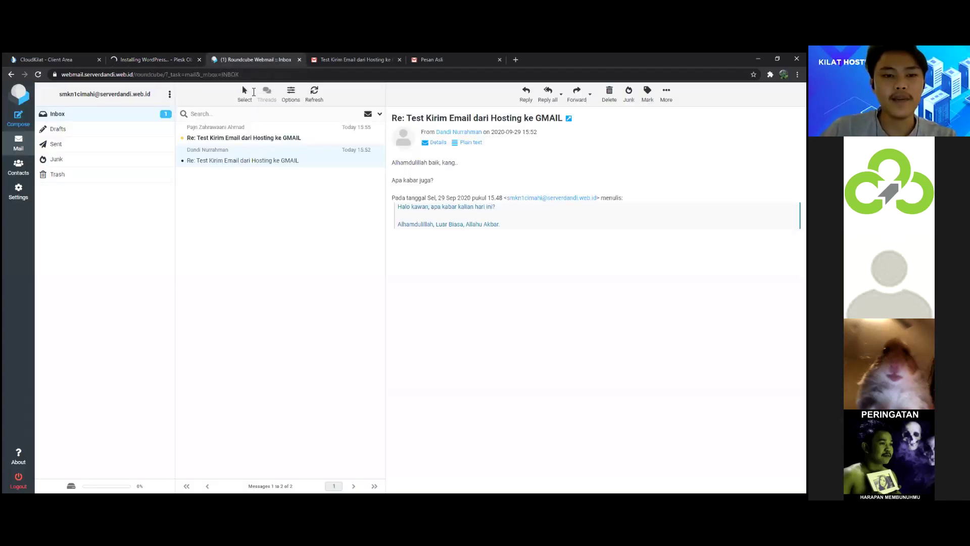
pyautogui.click(260, 138)
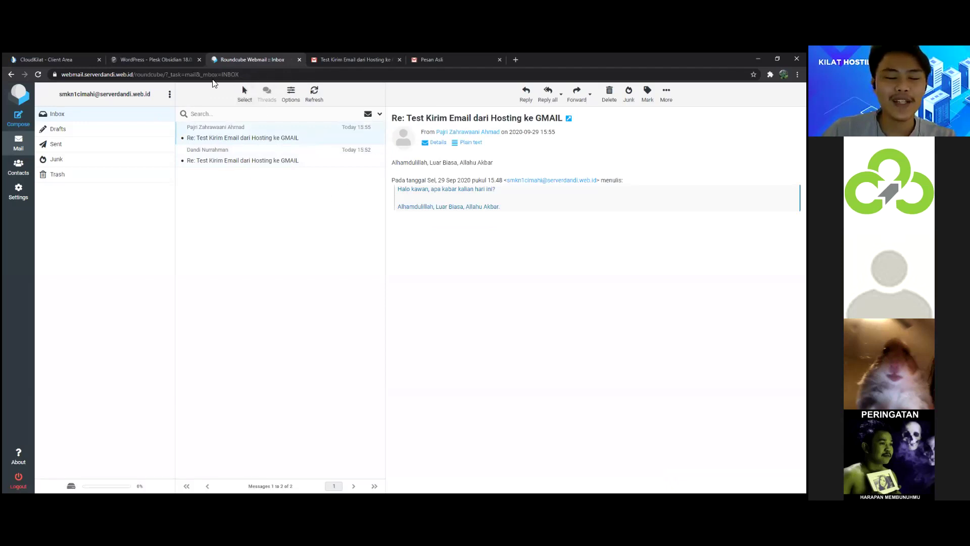
pyautogui.click(143, 58)
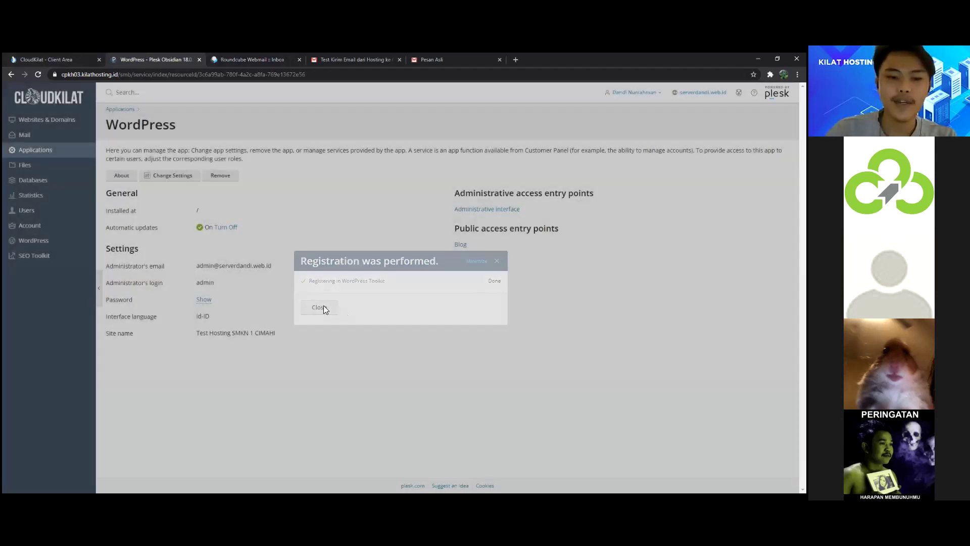
# Step: Close the registration notice and open the domain's Websites & Domains overview in a new tab
pyautogui.click(321, 306)
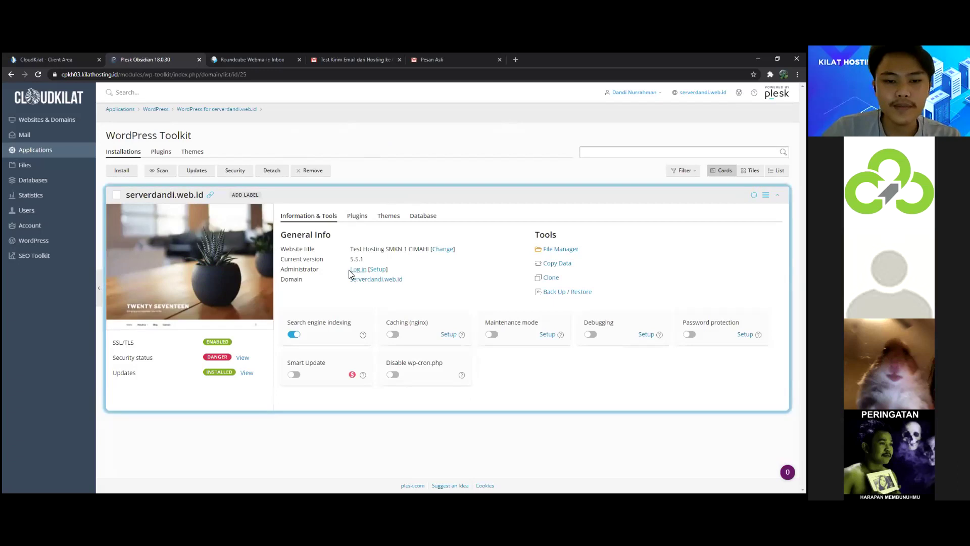
pyautogui.middleClick(392, 281)
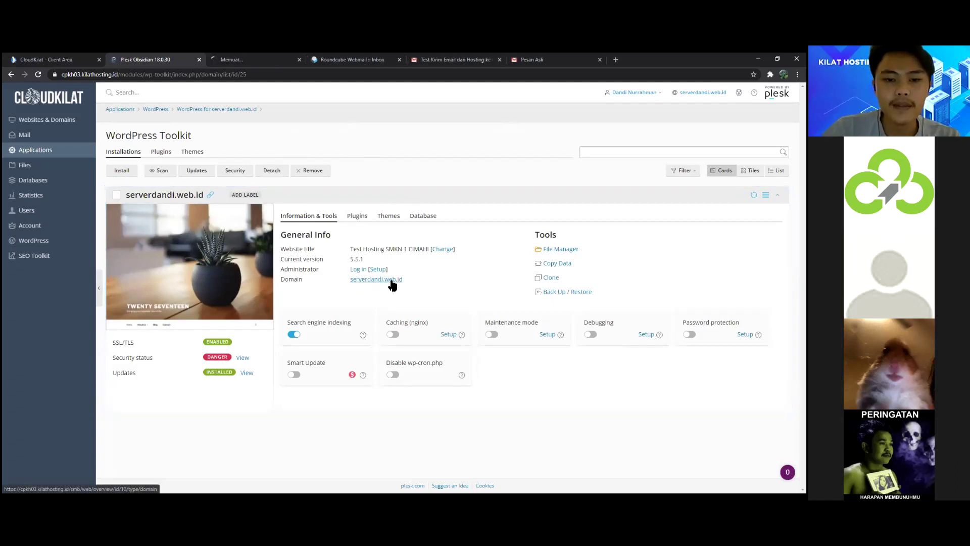
pyautogui.click(219, 59)
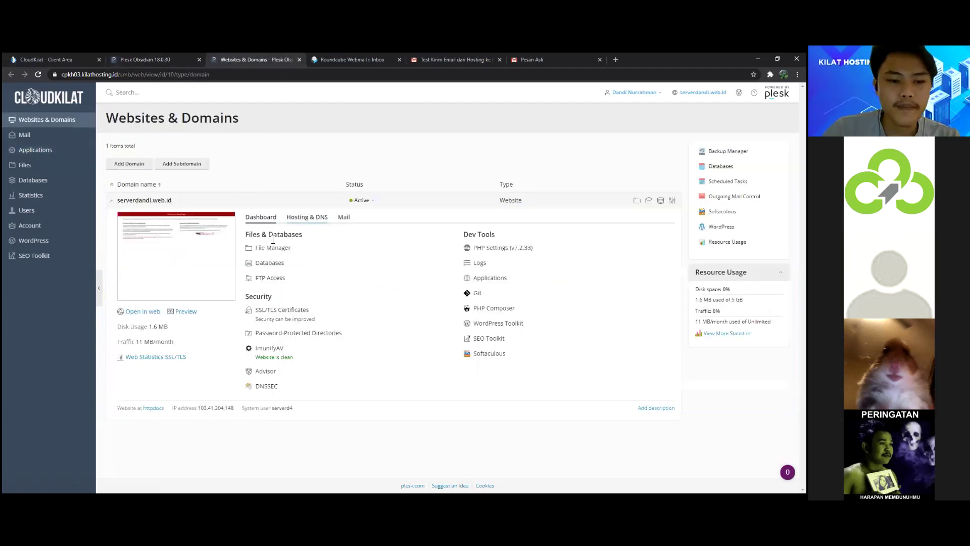
# Step: Open the live site in a new tab and scroll through 'Test Hosting SMKN 1 CIMAHI'
pyautogui.click(144, 312)
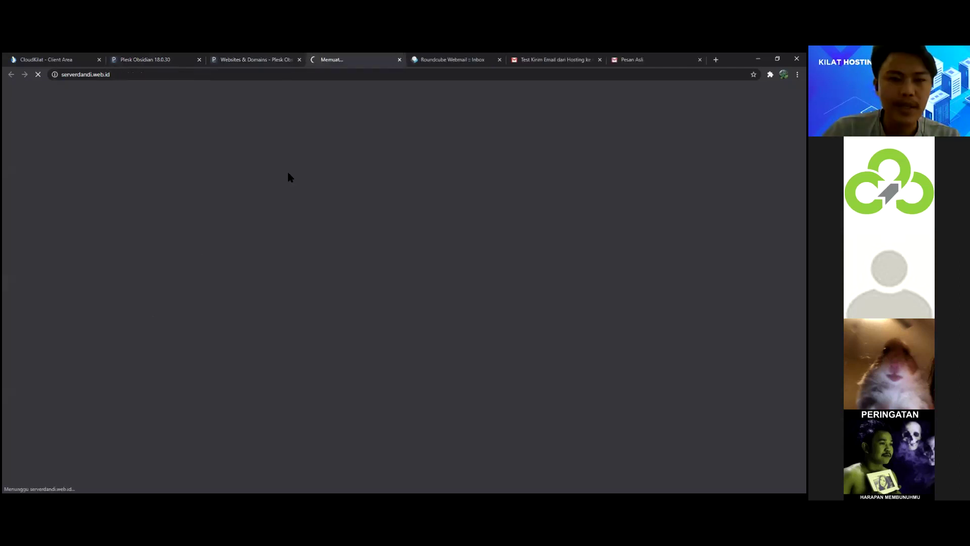
pyautogui.click(204, 64)
pyautogui.click(354, 60)
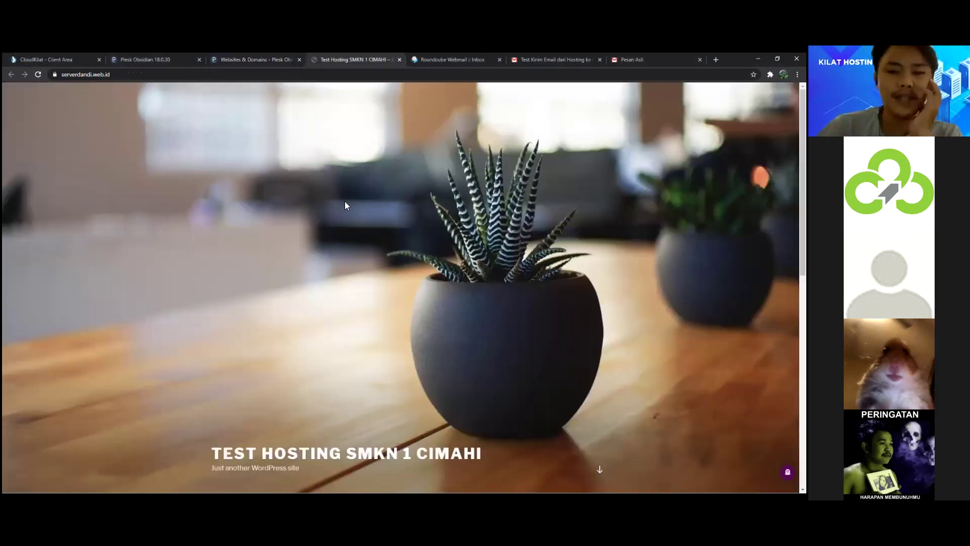
pyautogui.scroll(-4, 345, 206)
pyautogui.scroll(-4, 347, 207)
pyautogui.scroll(4, 346, 207)
pyautogui.scroll(4, 347, 207)
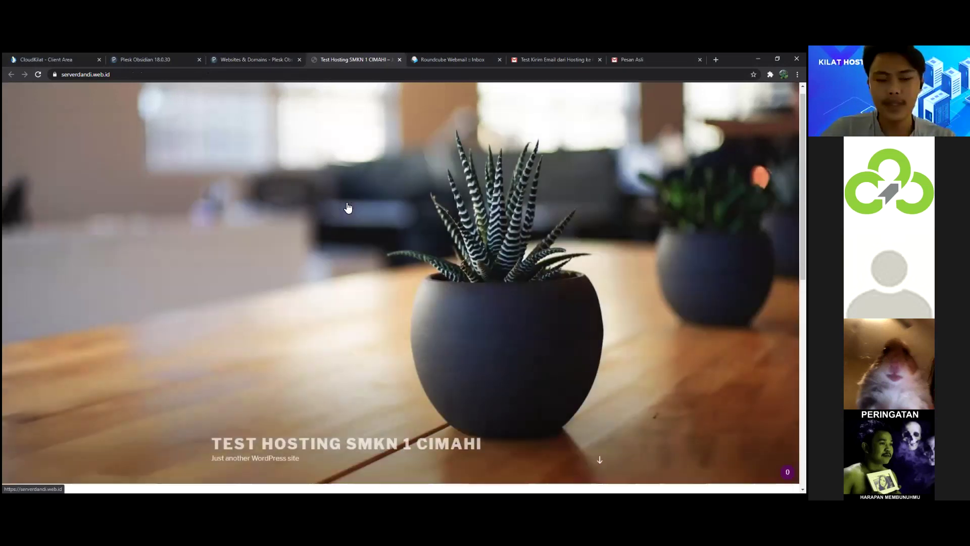
pyautogui.scroll(-4, 347, 206)
pyautogui.scroll(-2, 347, 207)
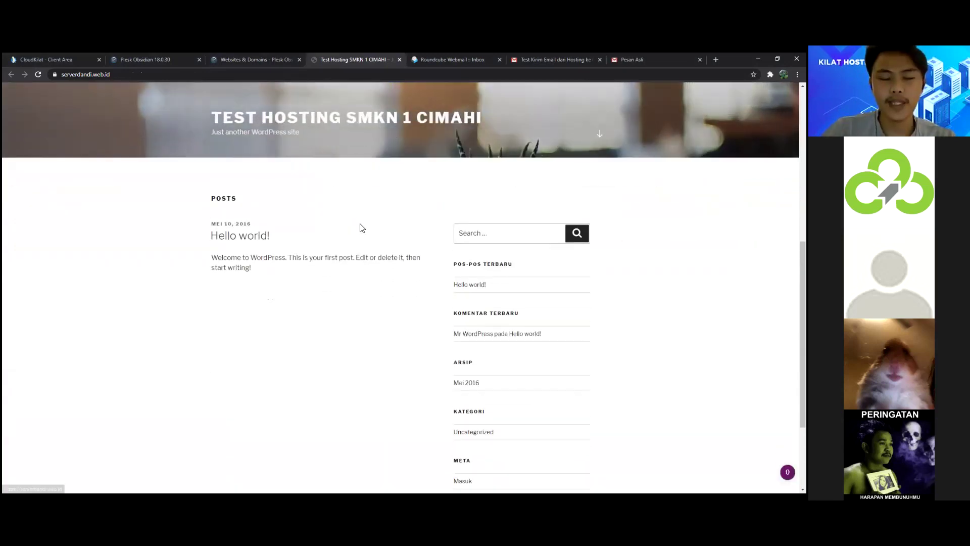
pyautogui.hotkey('ctrl', 'shift', 'Tab')
# Step: Browse the domain's dashboard, hosting and DNS, and mail panels, then reload the overview
pyautogui.click(262, 218)
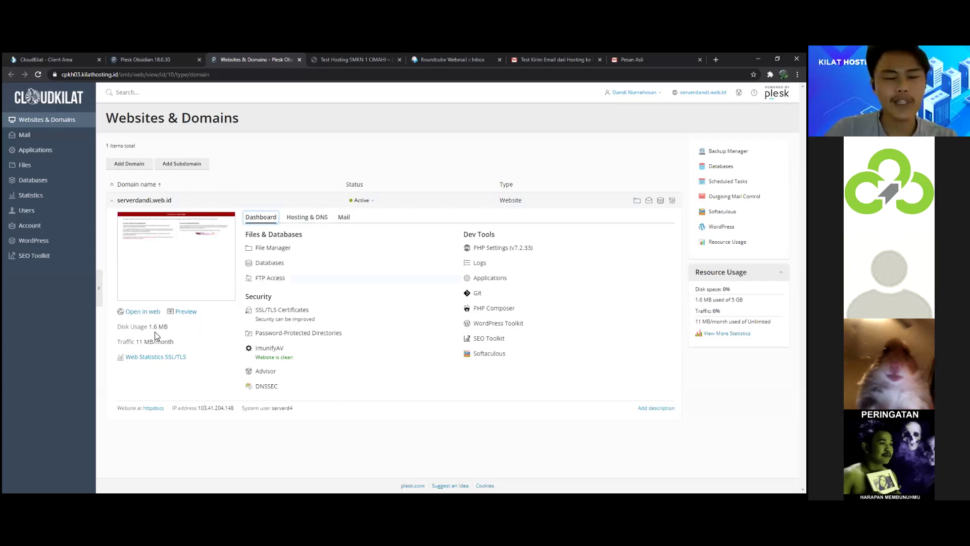
pyautogui.click(358, 161)
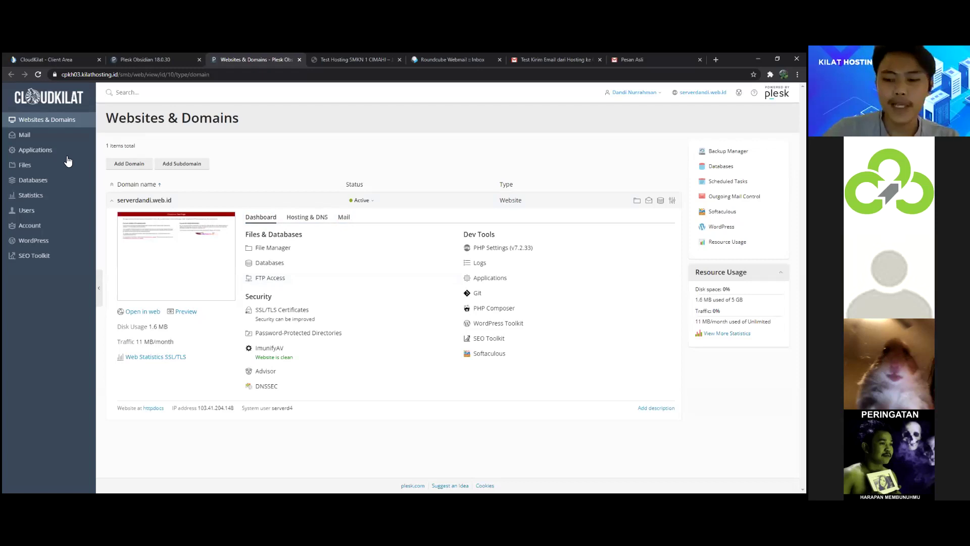
pyautogui.hotkey('ctrl', 'Tab')
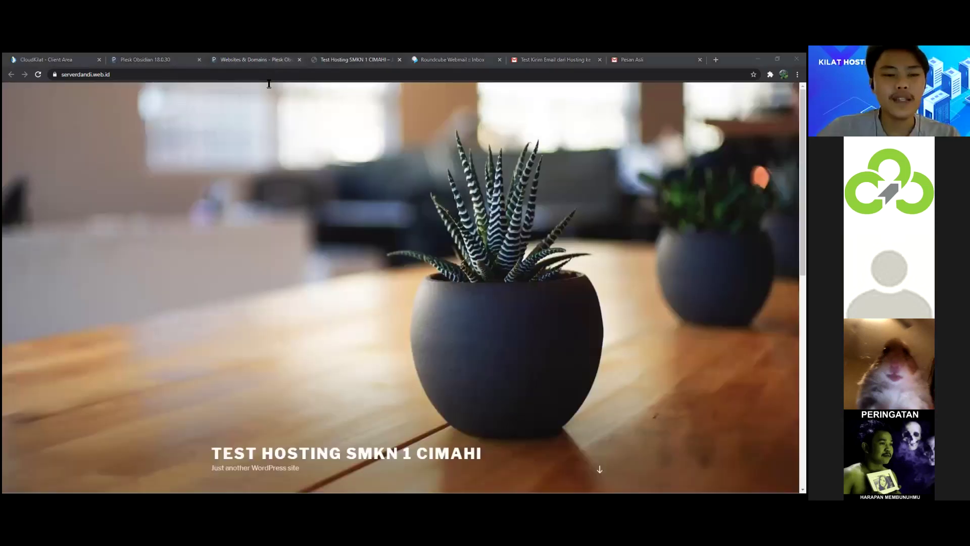
pyautogui.hotkey('ctrl', 'shift', 'Tab')
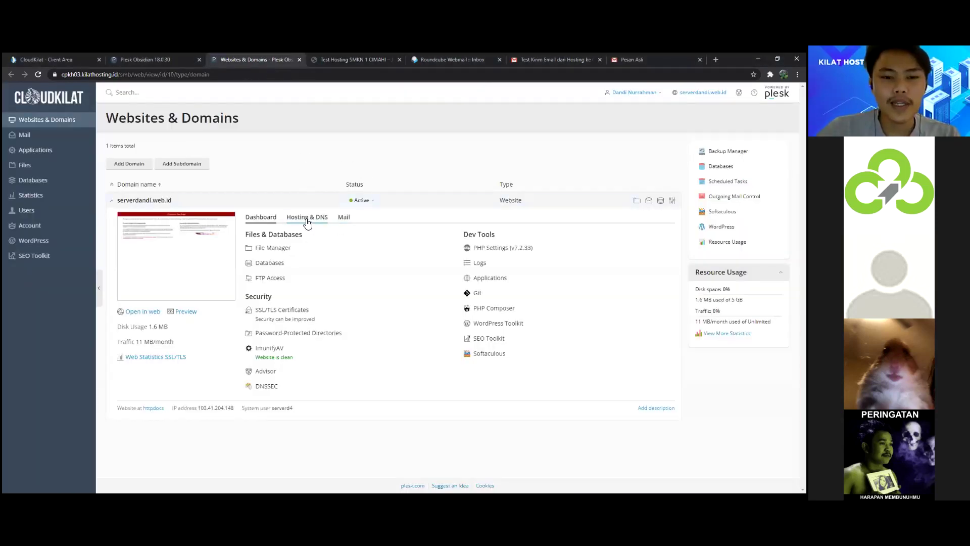
pyautogui.click(306, 217)
pyautogui.click(344, 217)
pyautogui.press('F5')
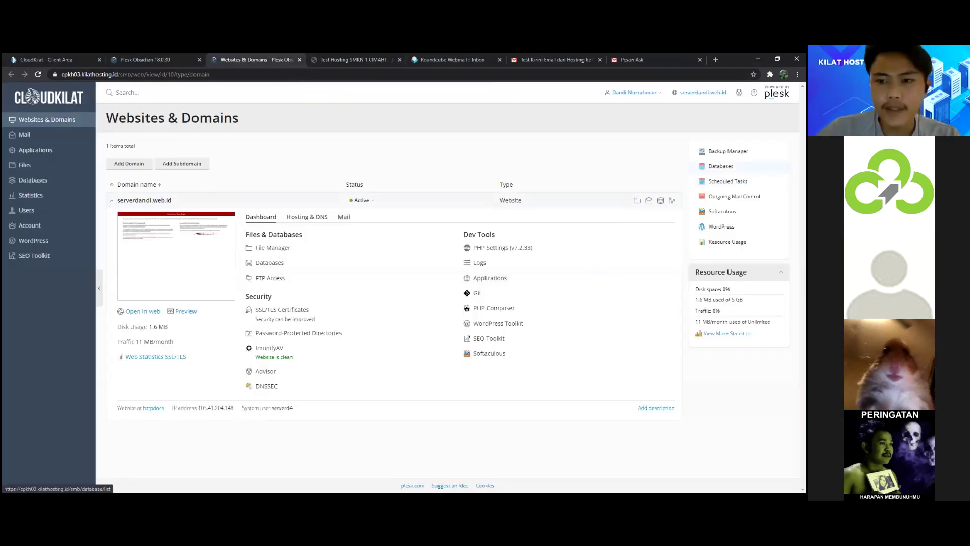
# Step: Open serverd4_wordpress_9 in phpMyAdmin from the Databases list
pyautogui.click(720, 166)
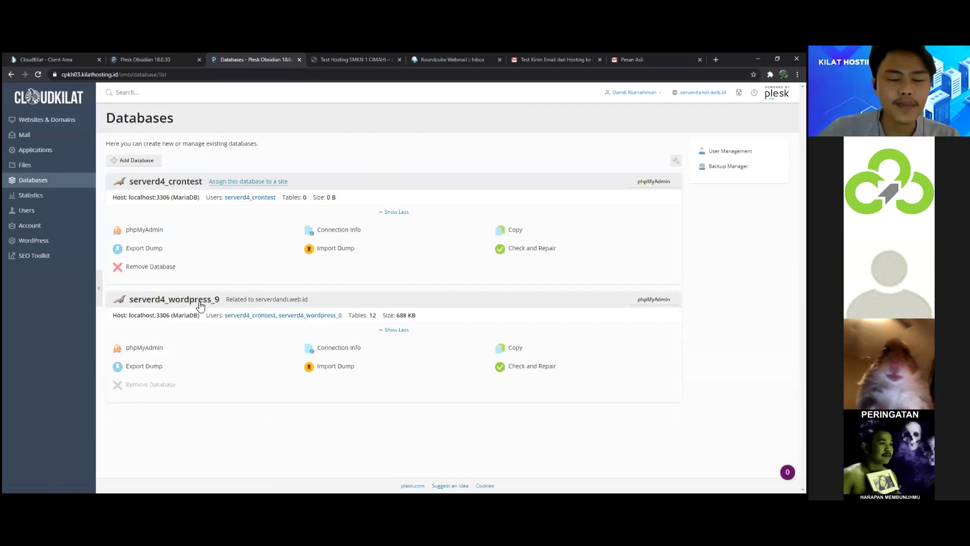
pyautogui.click(134, 350)
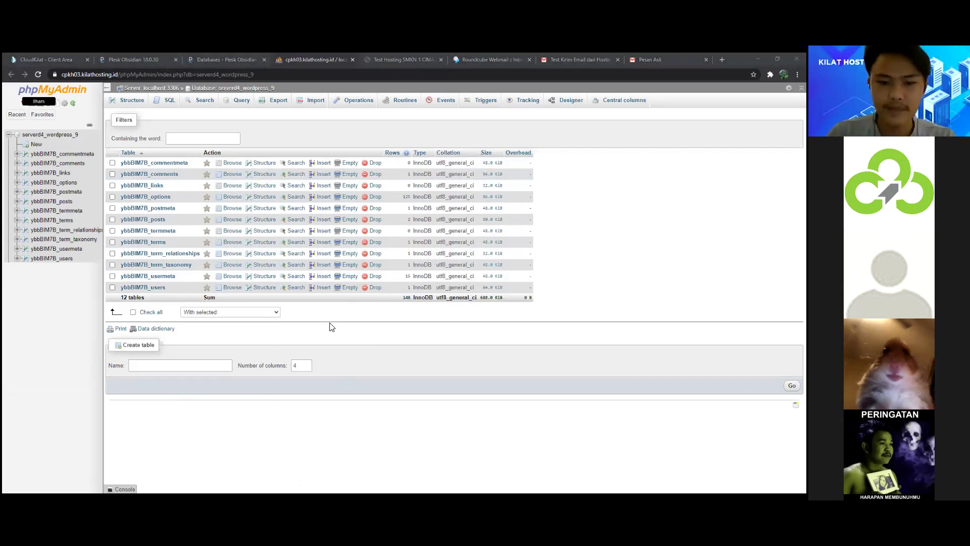
# Step: Review serverd4_wordpress_9's 12 WordPress tables in phpMyAdmin, noting ybbBIM7B_options holds most of the 146 rows
pyautogui.click(591, 177)
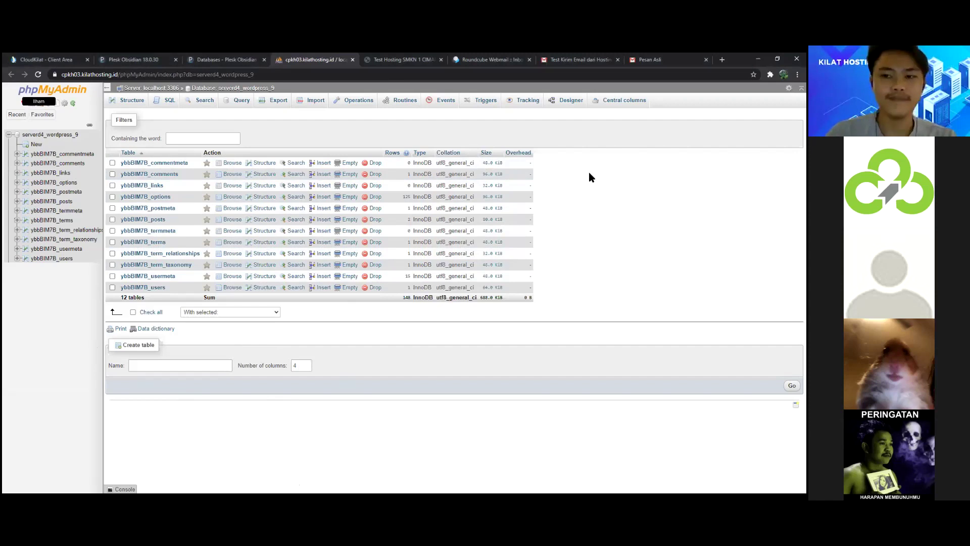